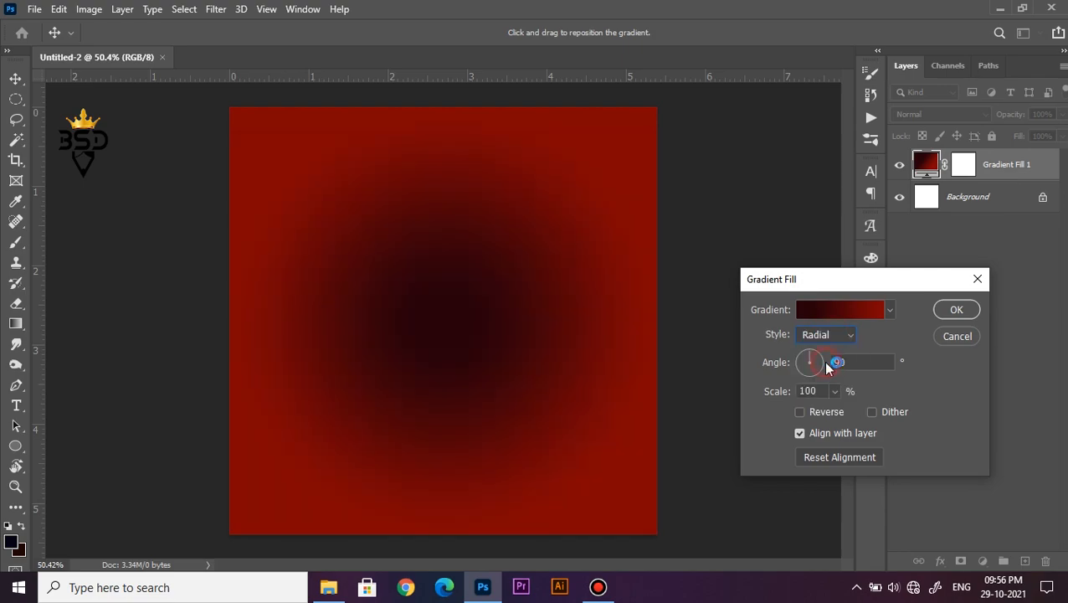
Reverse the radial gradient fill, enlarge its scale so the red glow spreads across the canvas, and apply it.
click(822, 416)
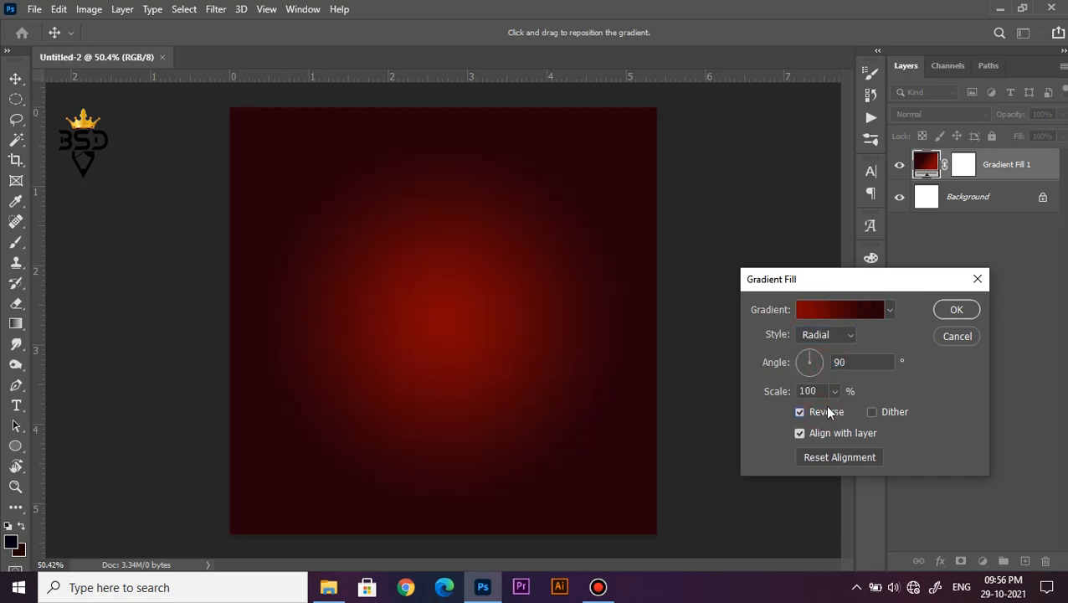
click(834, 393)
click(956, 309)
scroll(496, 335, down, 2)
scroll(429, 332, up, 1)
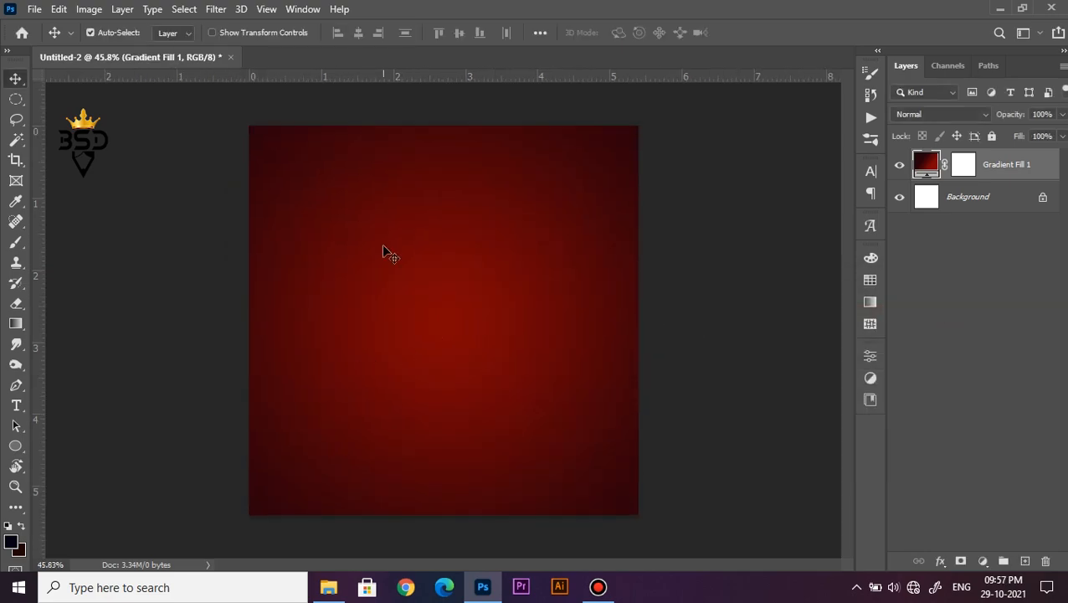
Place the Lottus image, scale it to about 56%, and position it horizontally centred in the lower half of the canvas.
click(329, 586)
drag(341, 205, 460, 442)
drag(637, 127, 587, 181)
drag(517, 303, 517, 343)
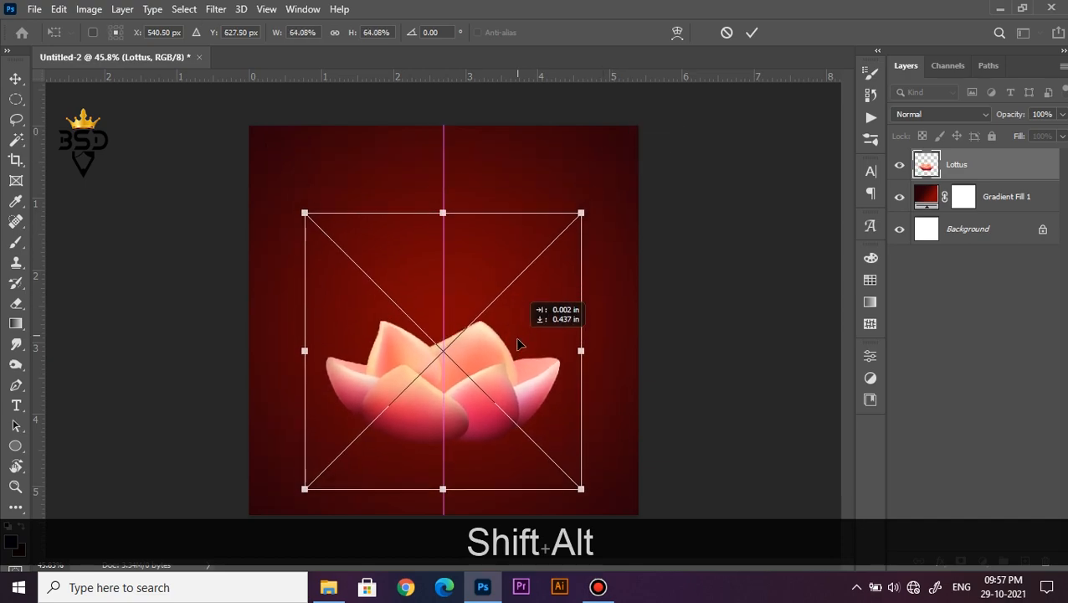
drag(581, 213, 562, 232)
drag(481, 337, 482, 363)
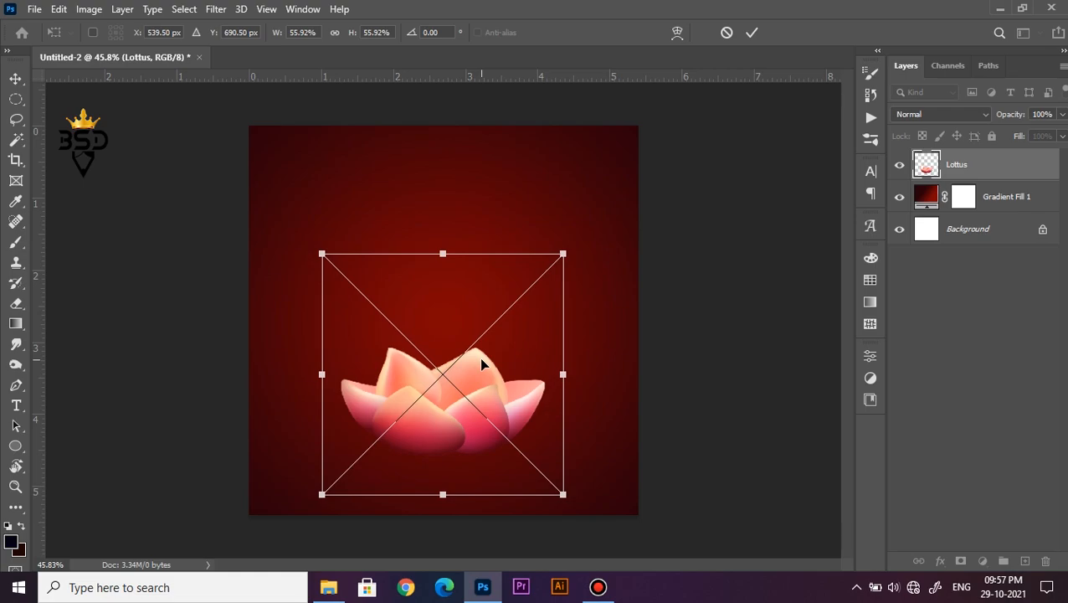
key(Return)
Add a Hue/Saturation adjustment clipped to the Lottus layer, set the Reds hue to +8, and compare before and after.
scroll(479, 376, up, 5)
drag(446, 413, 535, 290)
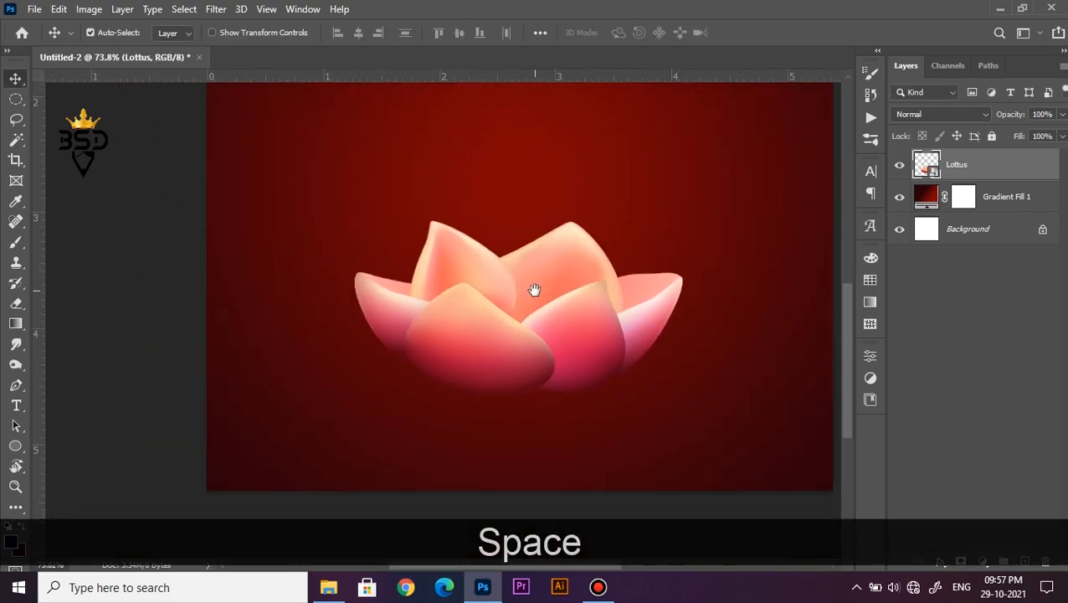
scroll(535, 292, up, 1)
drag(516, 332, 506, 291)
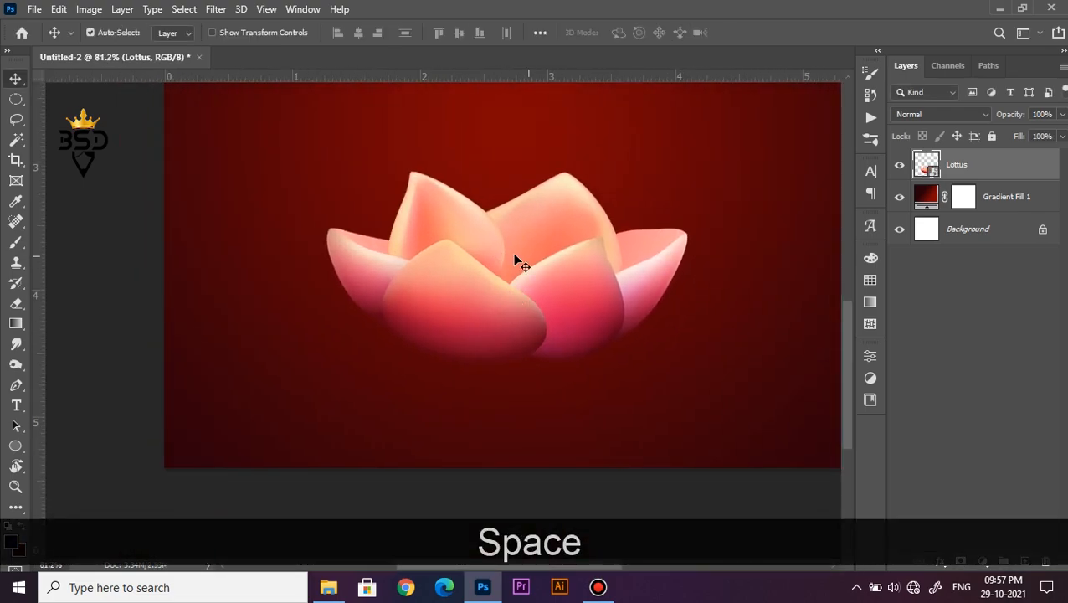
click(982, 561)
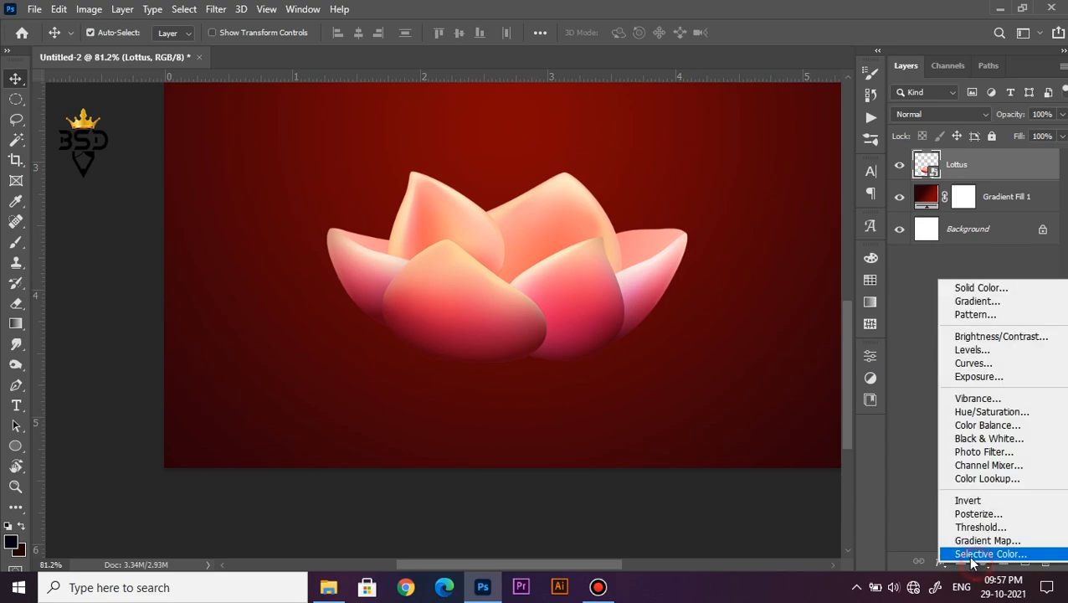
click(992, 408)
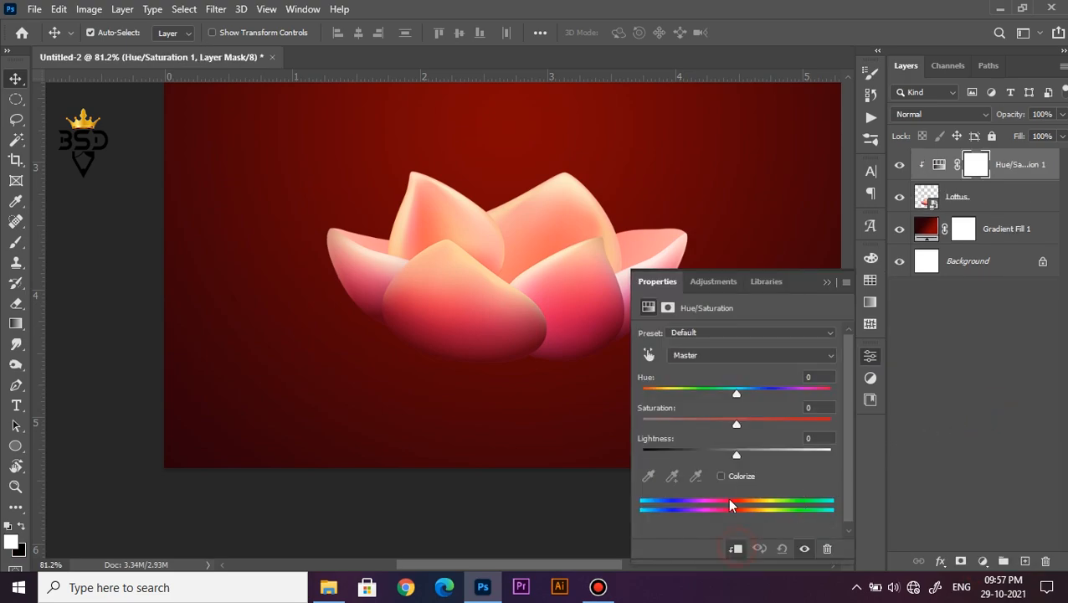
click(649, 355)
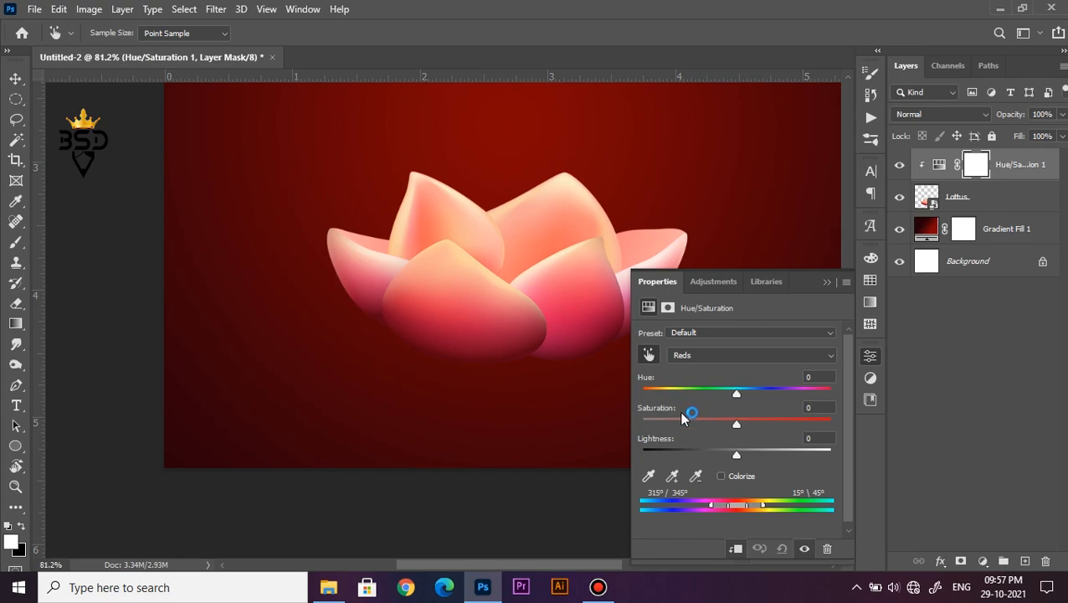
drag(737, 395, 745, 396)
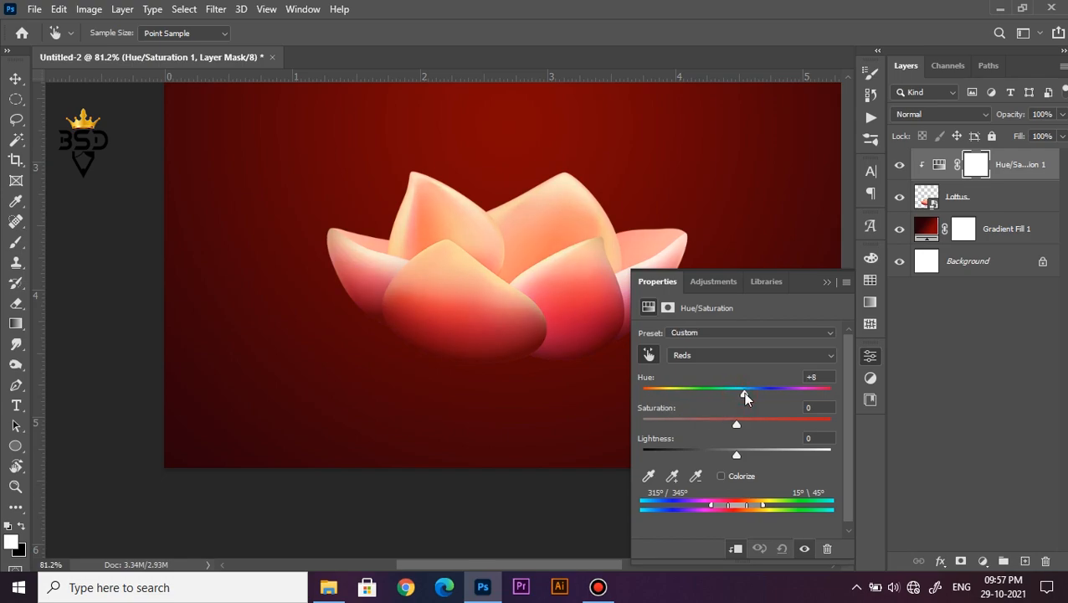
click(827, 283)
click(898, 167)
click(898, 168)
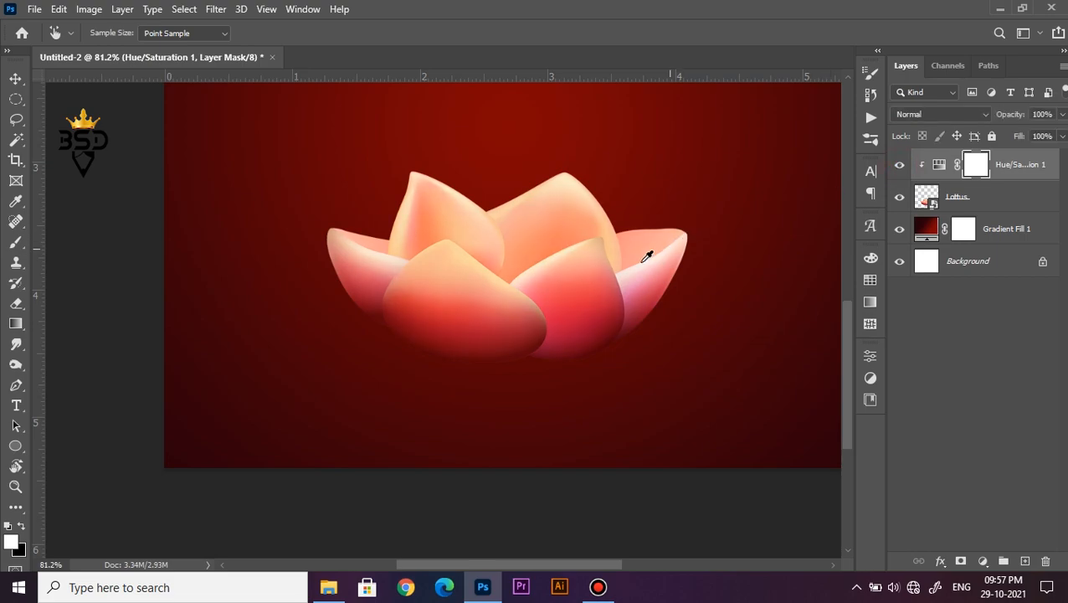
Place the Fire image, scale it to about 42%, and position it at the lotus centre with its wick between the front petals.
scroll(629, 266, down, 4)
scroll(522, 282, up, 2)
key(v)
scroll(395, 455, down, 4)
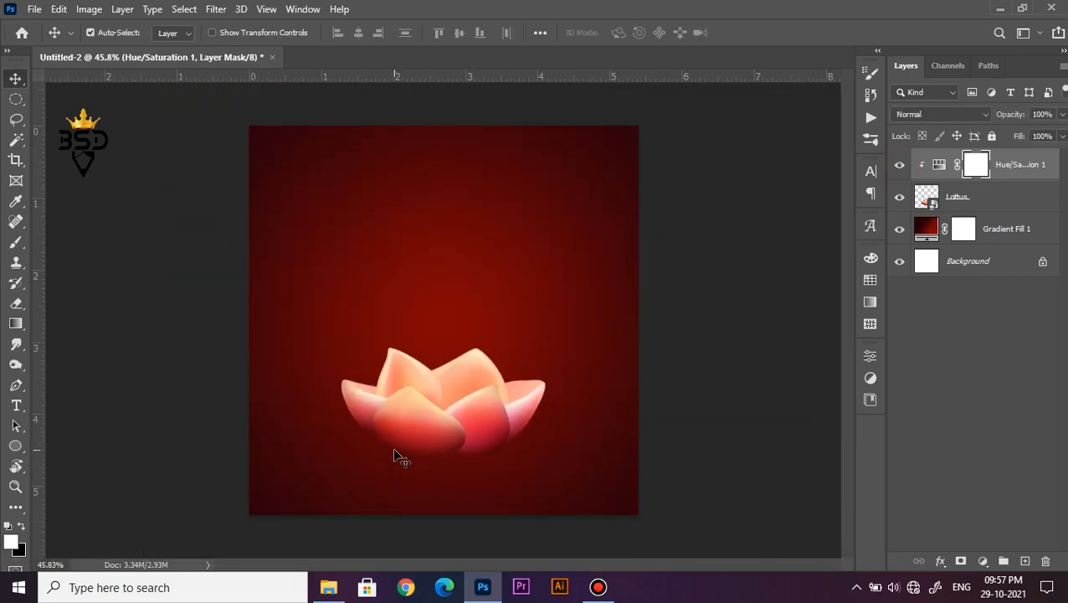
scroll(394, 455, up, 3)
drag(418, 446, 461, 376)
click(330, 590)
click(190, 206)
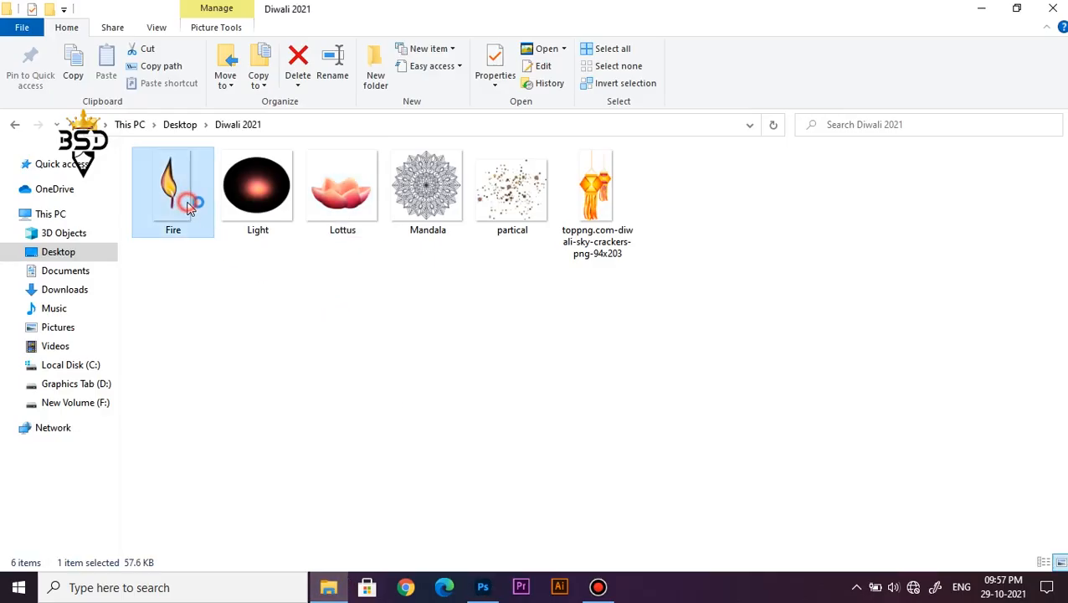
drag(176, 232, 494, 359)
drag(572, 133, 540, 204)
scroll(492, 287, up, 2)
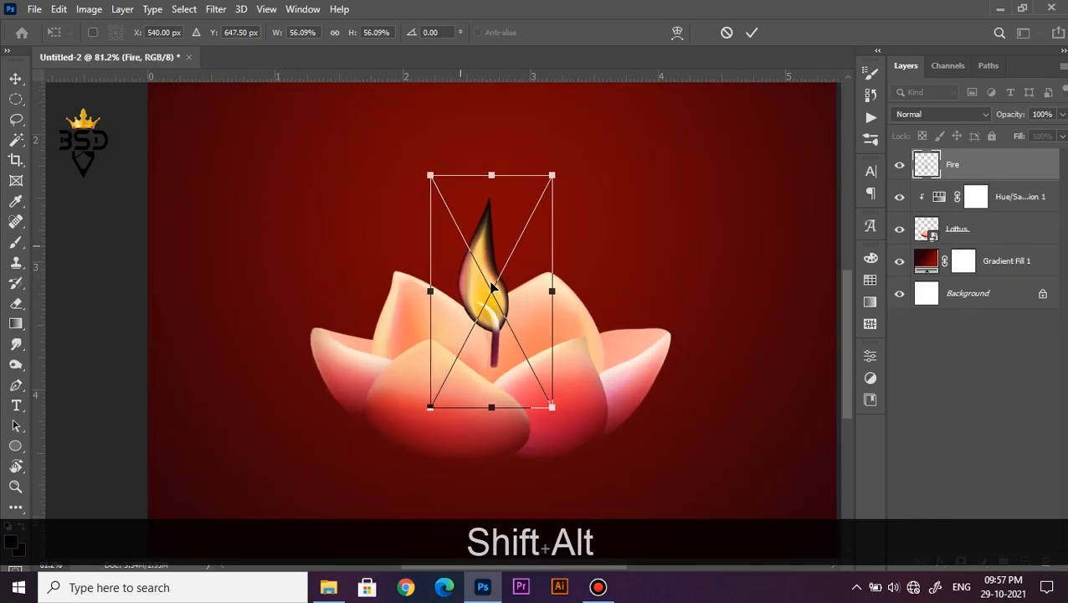
drag(558, 163, 541, 195)
drag(494, 256, 494, 295)
scroll(494, 294, down, 2)
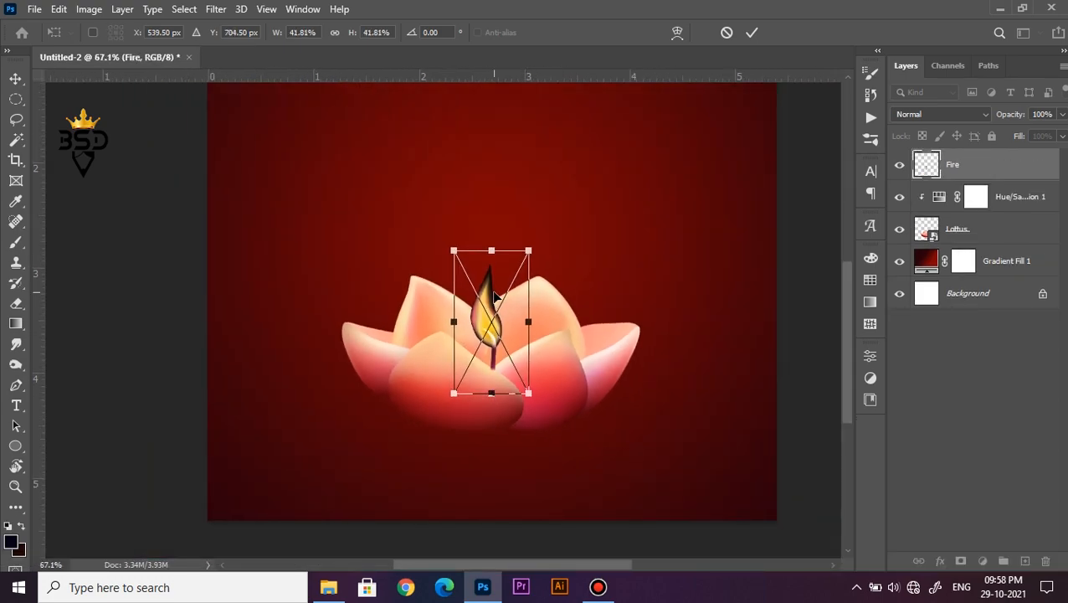
key(Return)
Set the Fire layer's blend mode to Screen, then enlarge the flame to about 55% and recentre it above the lotus.
click(925, 115)
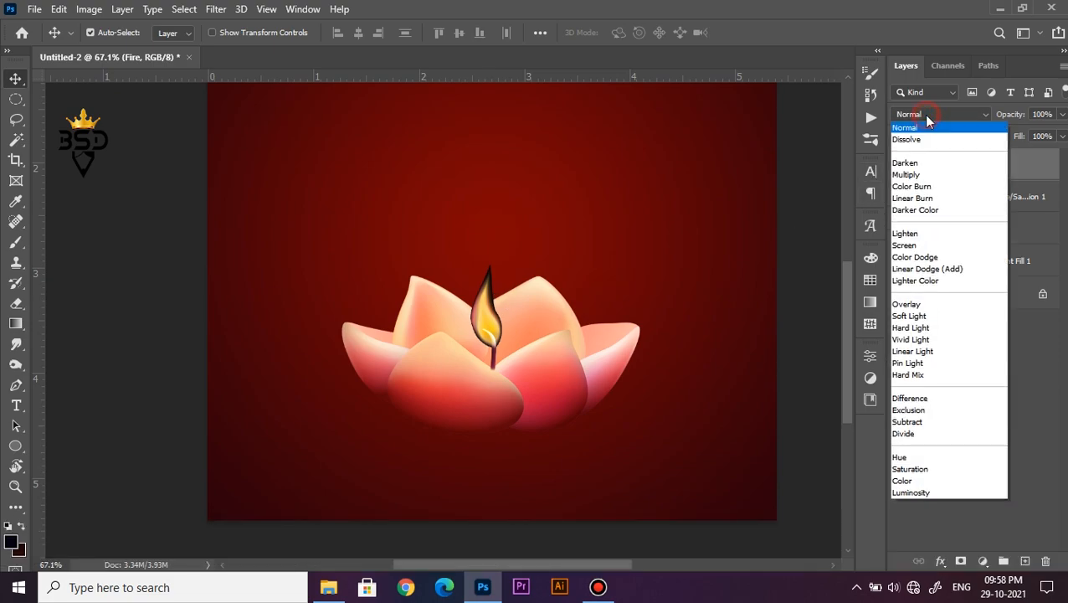
click(921, 247)
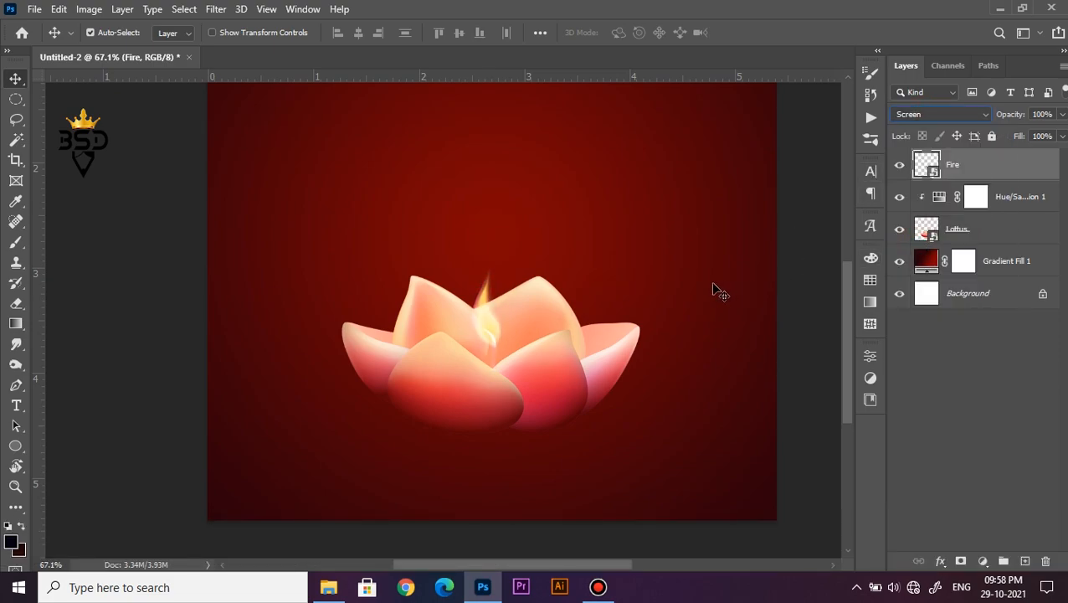
key(ctrl+t)
scroll(522, 277, down, 1)
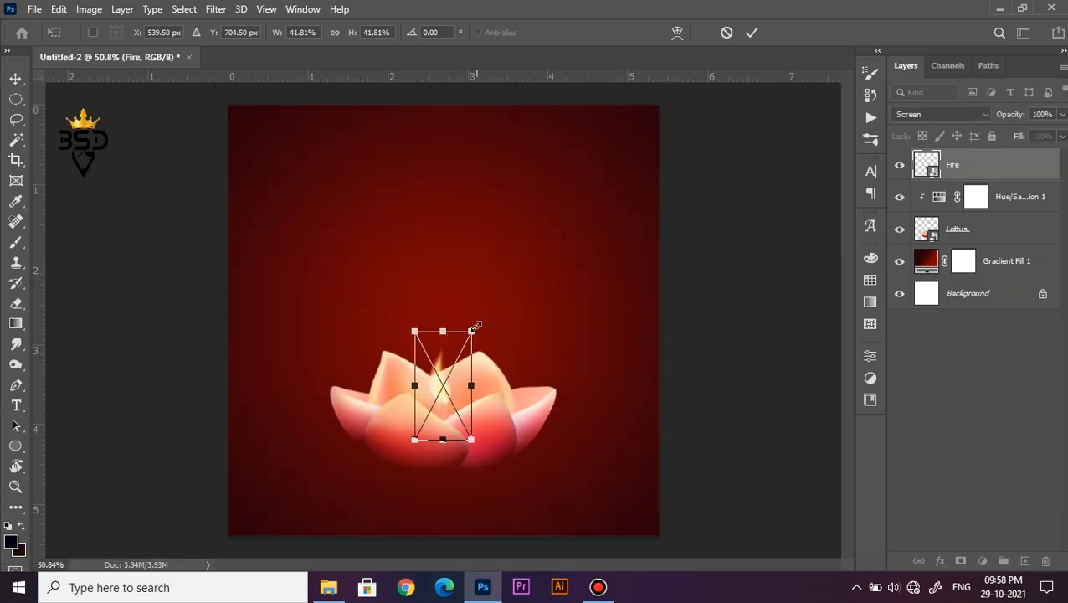
drag(474, 325, 478, 307)
scroll(465, 372, up, 2)
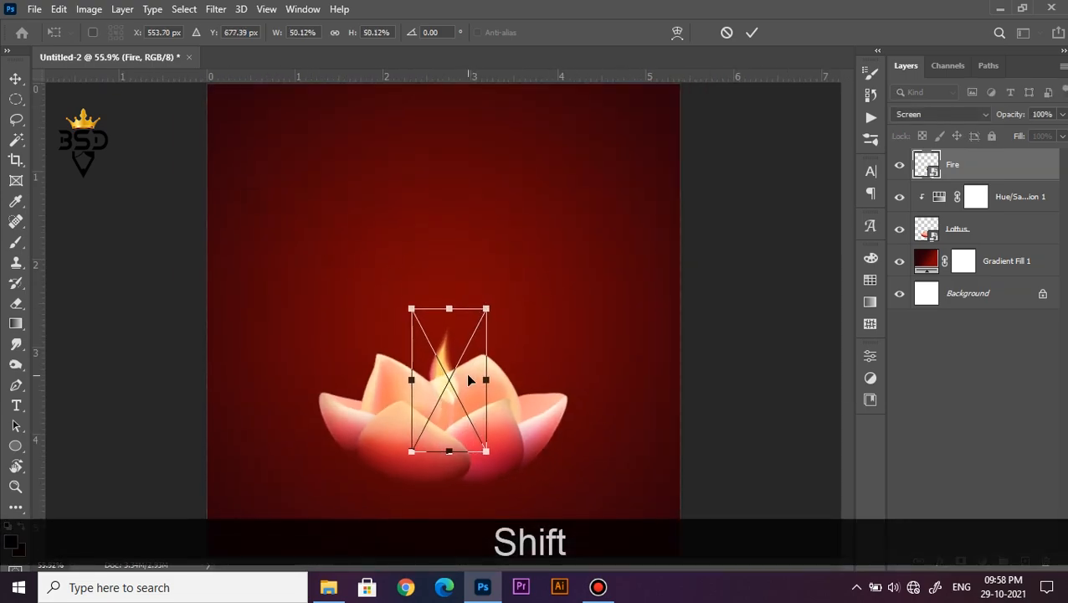
scroll(466, 381, up, 1)
drag(467, 381, 444, 427)
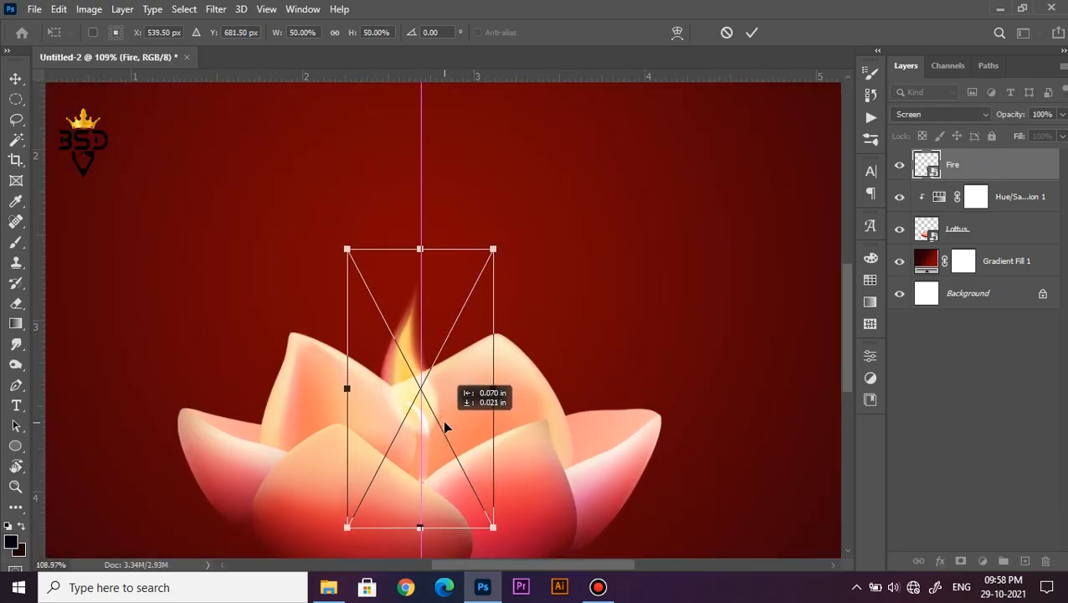
drag(492, 251, 506, 221)
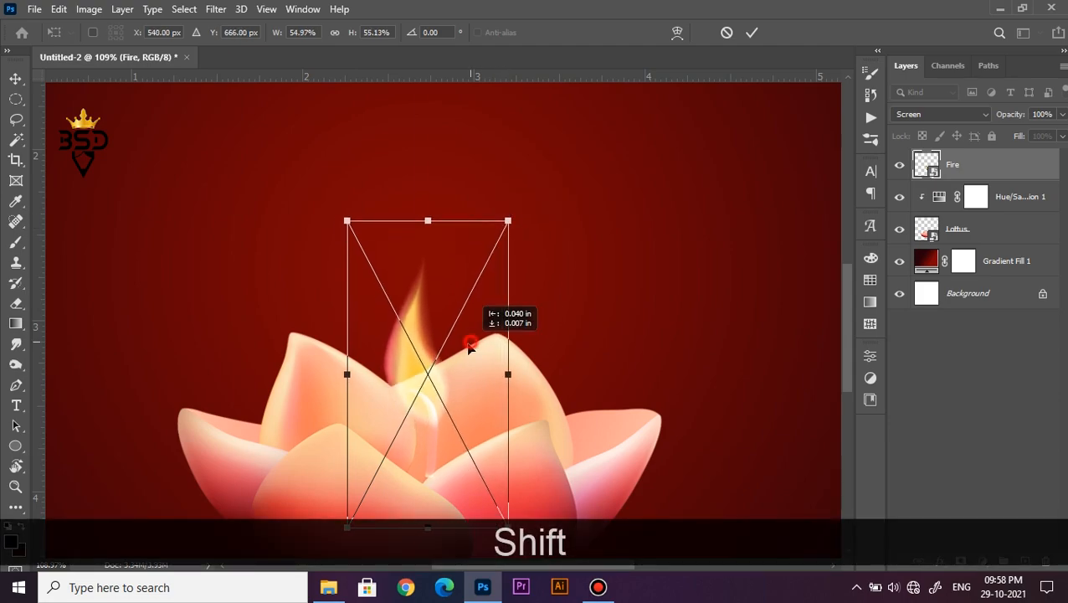
drag(469, 347, 462, 353)
key(Return)
Add a layer mask to the Fire layer and paint black over the wick's base where it overlaps the front petals.
scroll(463, 352, down, 4)
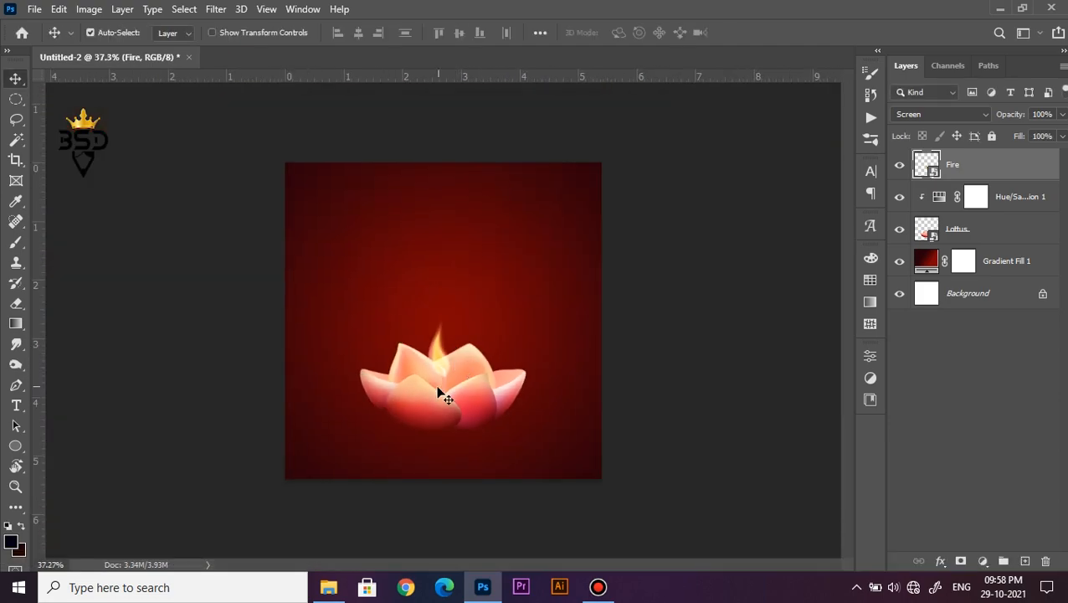
scroll(437, 386, up, 6)
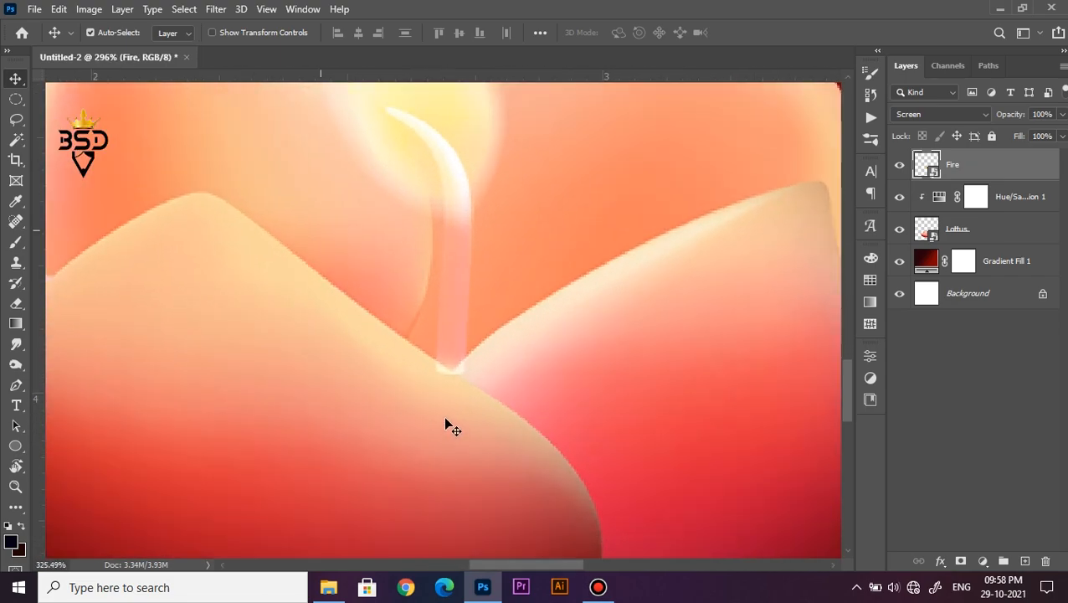
scroll(445, 421, up, 2)
click(961, 561)
scroll(502, 364, up, 2)
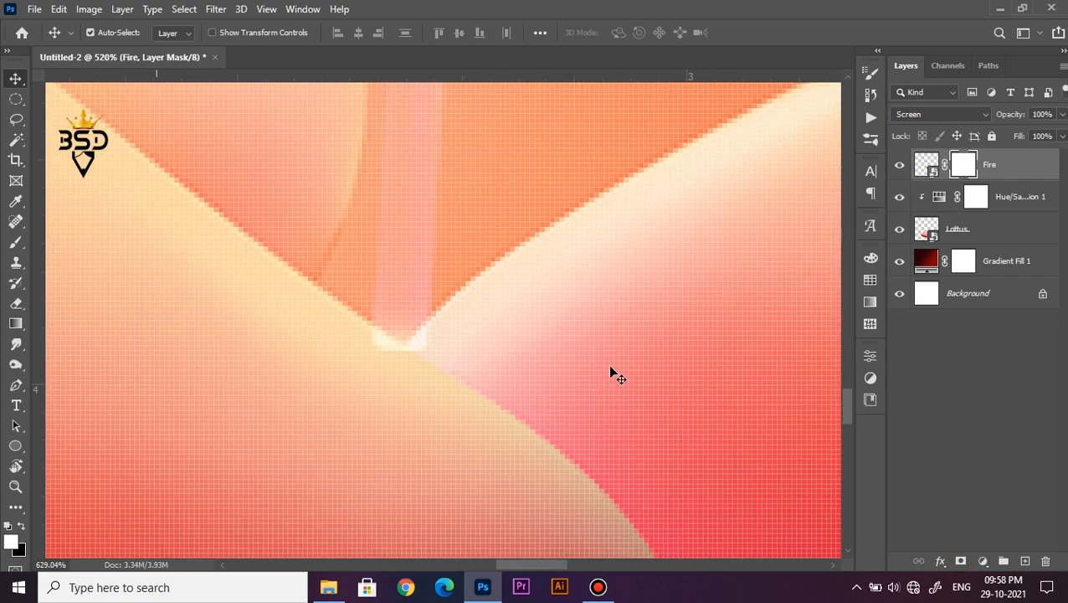
key(b)
scroll(374, 351, up, 2)
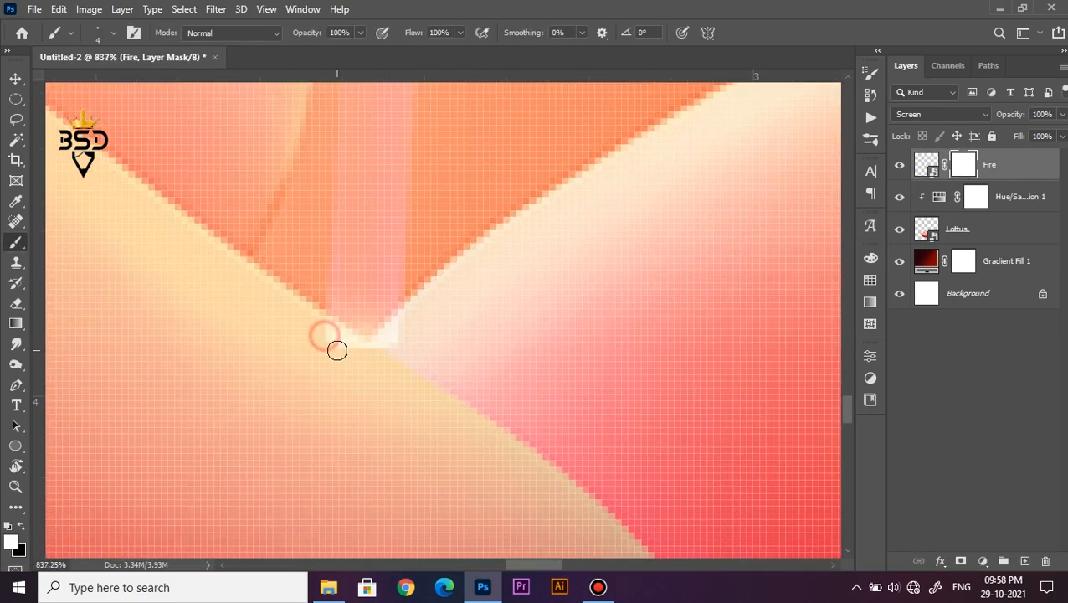
key(x)
click(329, 341)
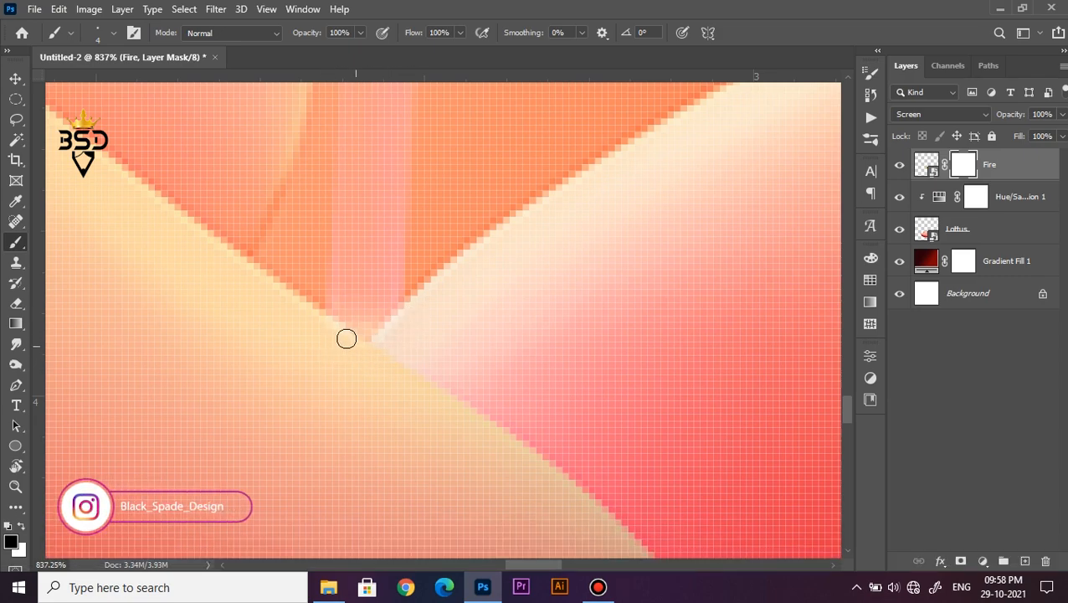
scroll(387, 349, down, 10)
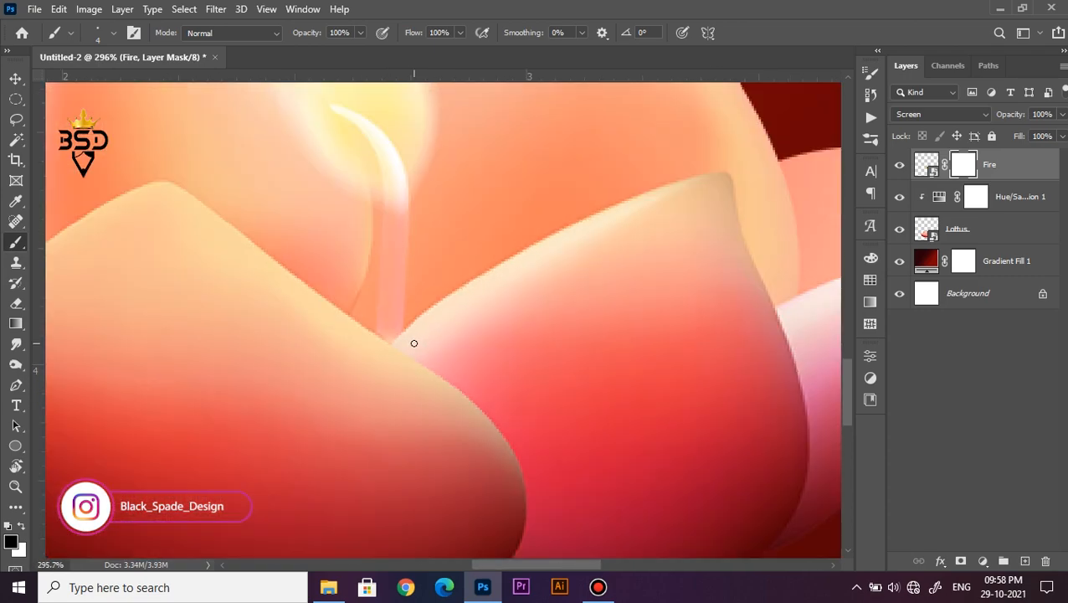
Place the Mandala image centred over the whole canvas at its fitted size.
key(v)
scroll(423, 354, down, 1)
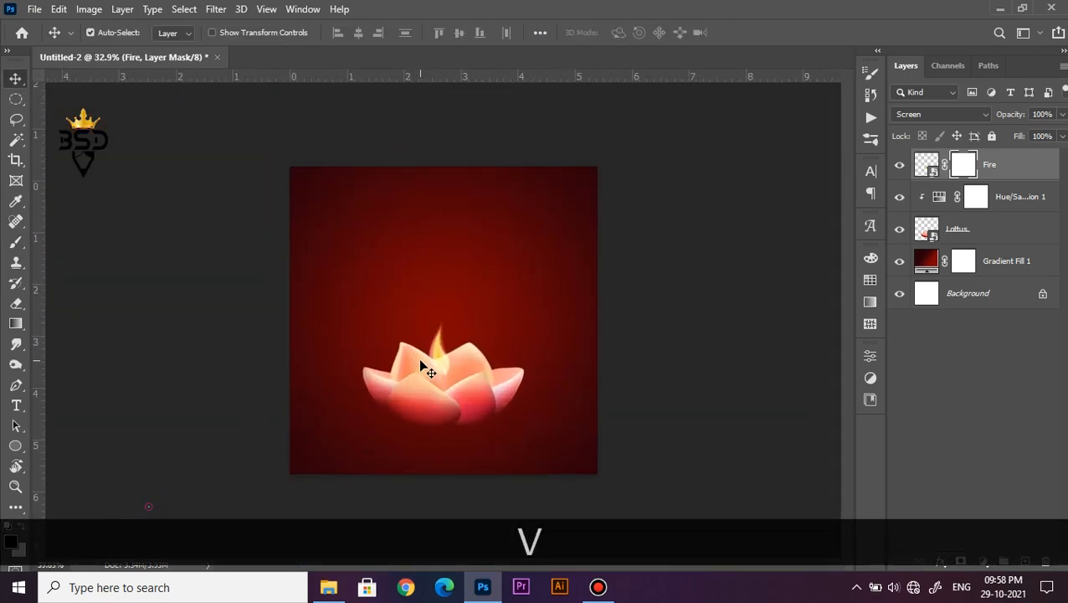
scroll(412, 348, up, 2)
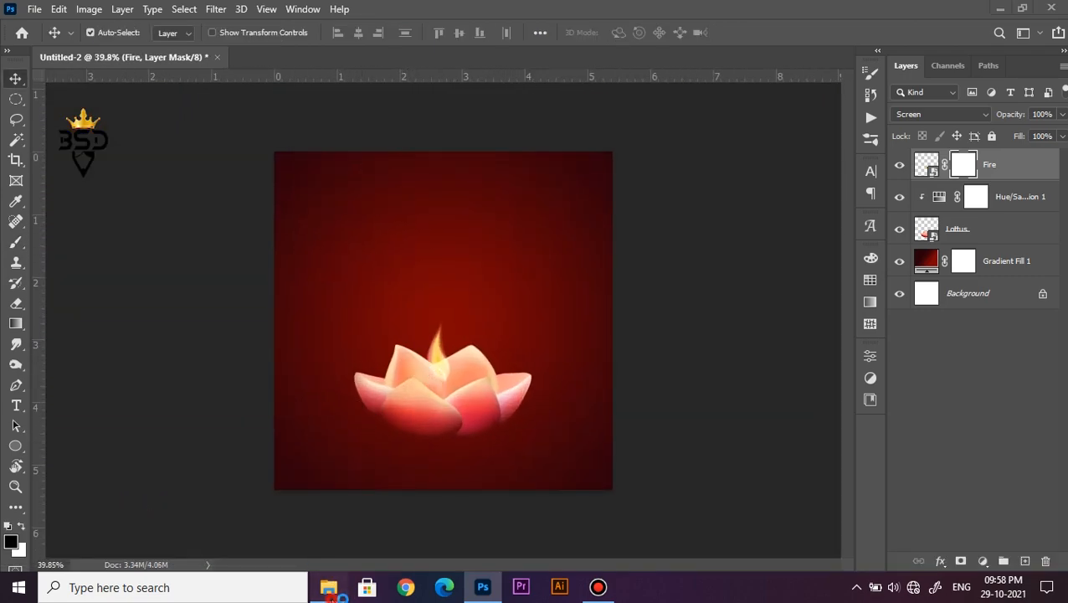
click(328, 586)
drag(436, 235, 442, 515)
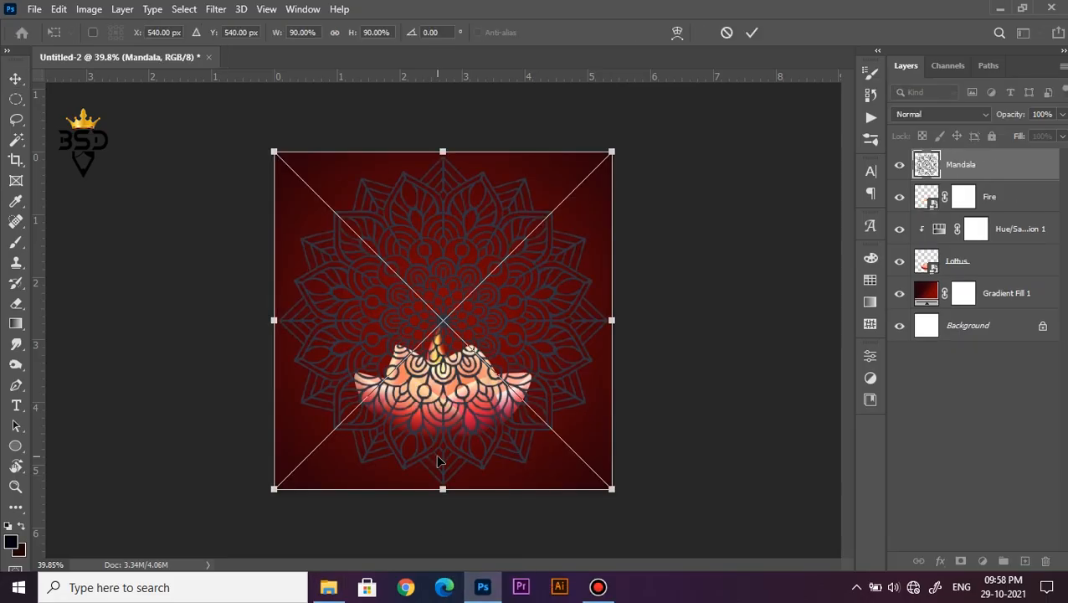
key(Return)
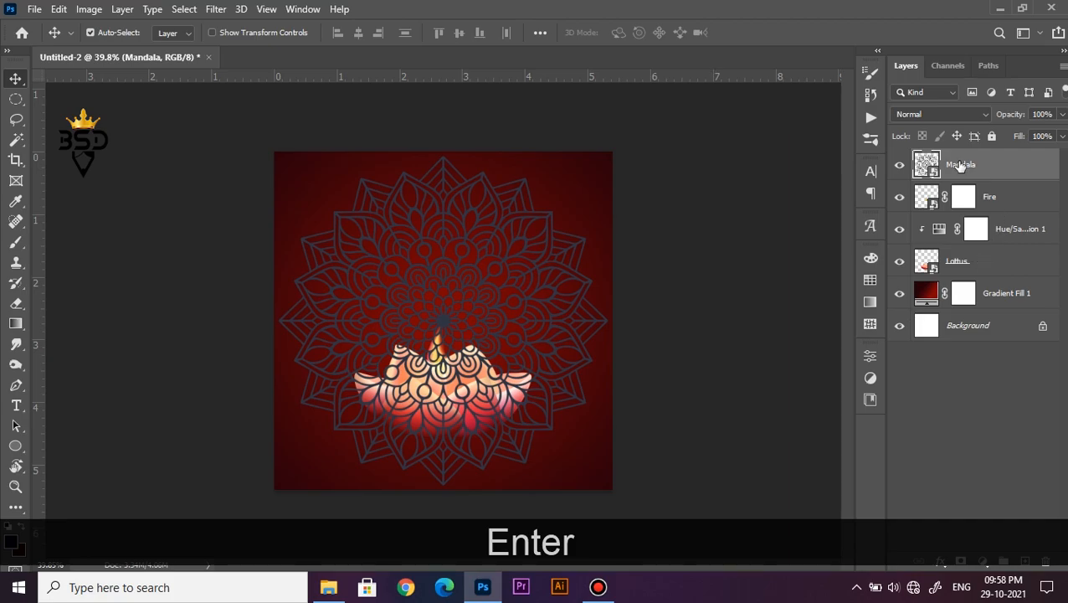
Give the Mandala a gold linear Gradient Overlay with a 90° angle and move its layer directly beneath the Lottus layer.
click(940, 559)
click(954, 499)
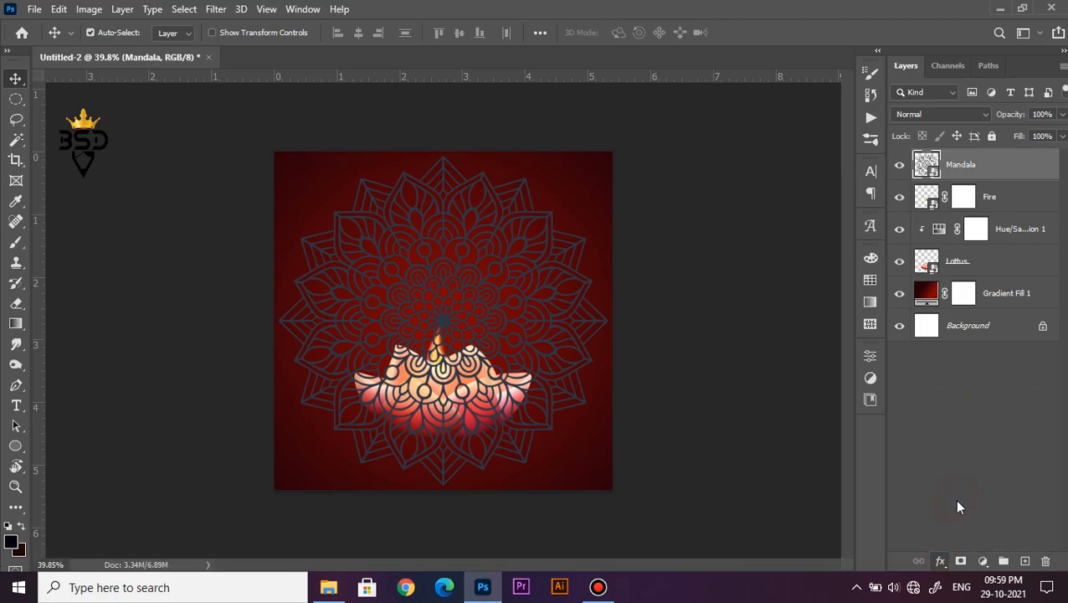
mouse_move(644, 174)
mouse_down()
mouse_move(723, 140)
mouse_move(655, 158)
mouse_up()
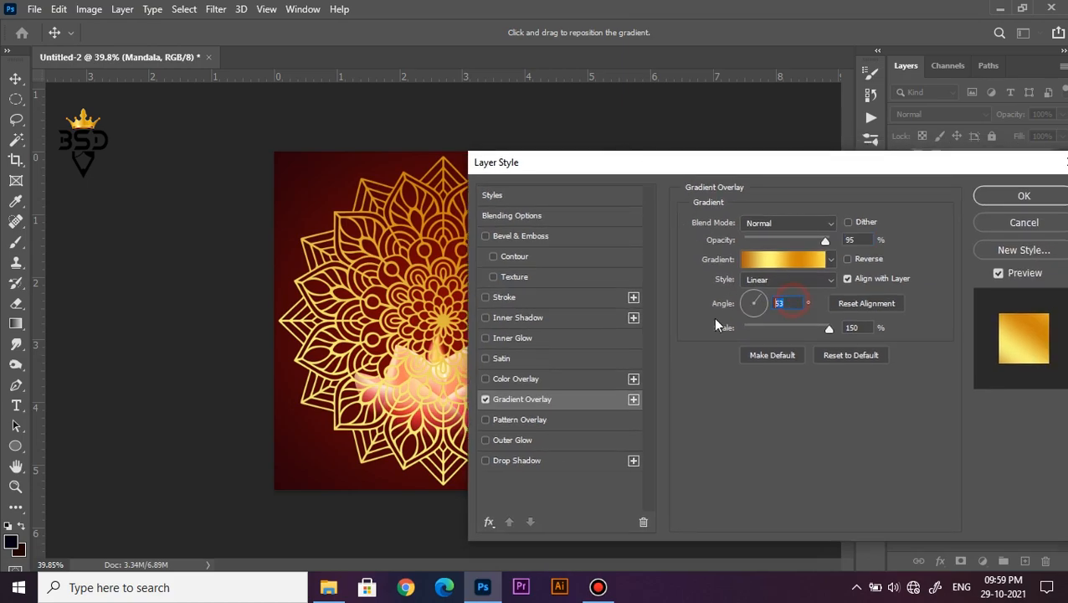
text(90)
click(996, 195)
drag(978, 175, 984, 303)
Free-transform the Mandala, moving its upper corners down and inward to form a flattened perspective shape beneath the lotus.
scroll(511, 356, down, 2)
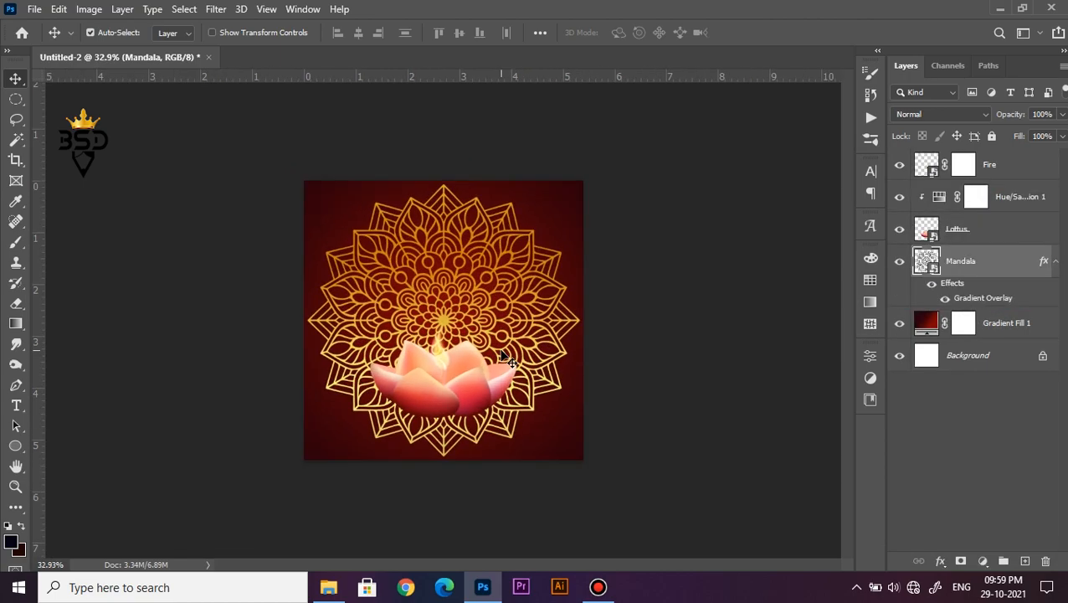
key(ctrl+t)
drag(598, 167, 514, 381)
drag(316, 250, 333, 394)
drag(395, 452, 467, 265)
scroll(448, 452, up, 1)
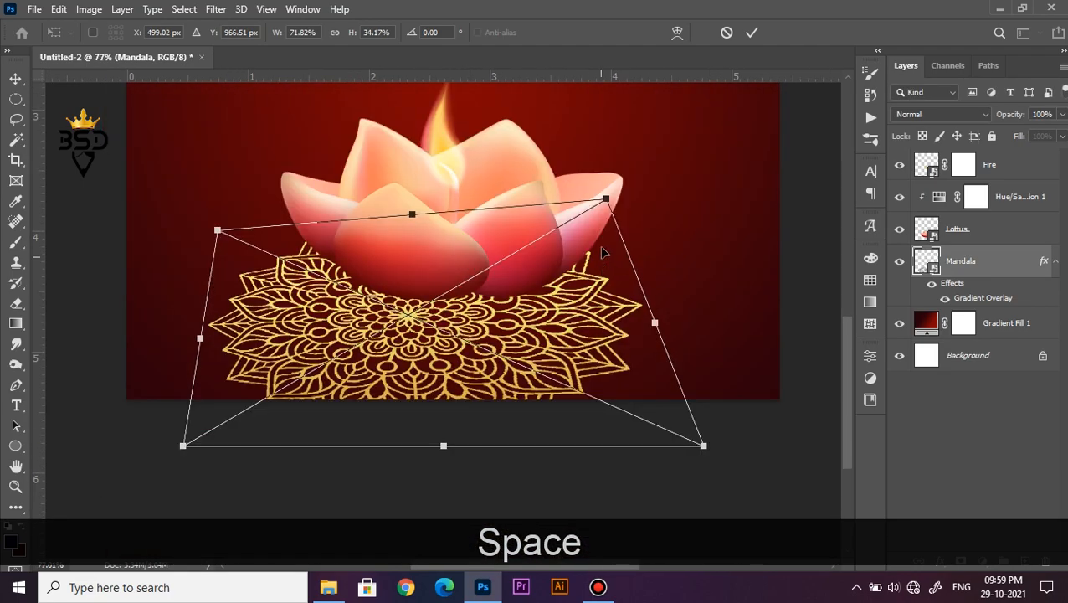
drag(606, 200, 622, 258)
Spread the Mandala's lower corners beyond the canvas and adjust its upper edge to form a floor perspective about 111% wide and 36% high.
drag(708, 453, 848, 455)
scroll(266, 480, down, 1)
scroll(266, 480, down, 2)
drag(199, 459, 99, 486)
drag(699, 460, 707, 483)
drag(529, 314, 561, 308)
drag(225, 293, 216, 314)
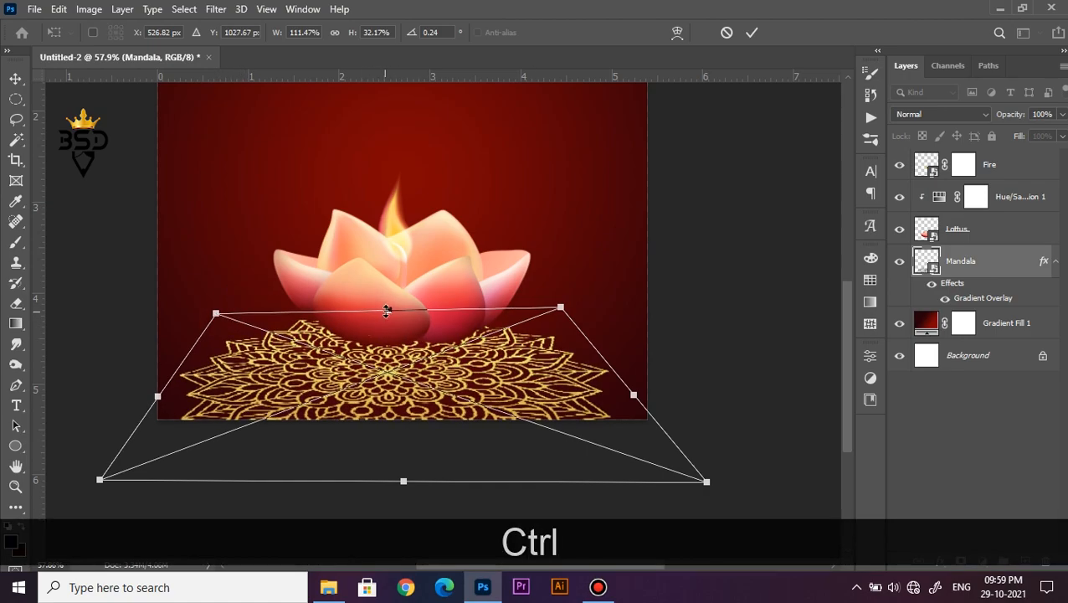
drag(386, 311, 386, 291)
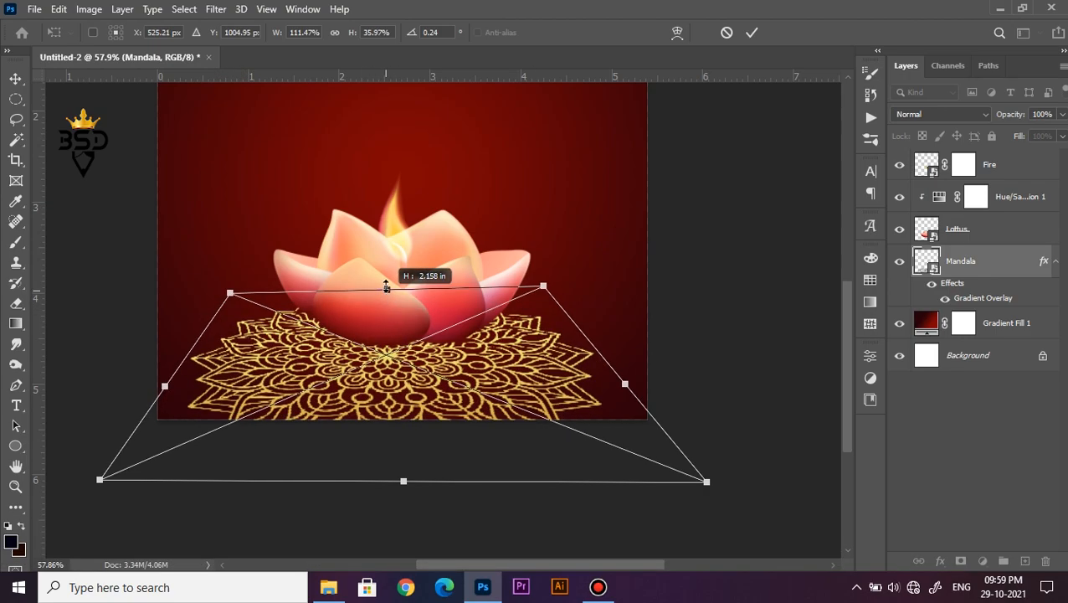
scroll(386, 286, down, 3)
key(Return)
Shift the Mandala slightly right and down to centre it horizontally at X 540 px and Y about 1012 px.
scroll(444, 416, up, 4)
key(space)
scroll(447, 369, up, 2)
drag(447, 377, 440, 237)
key(ctrl+t)
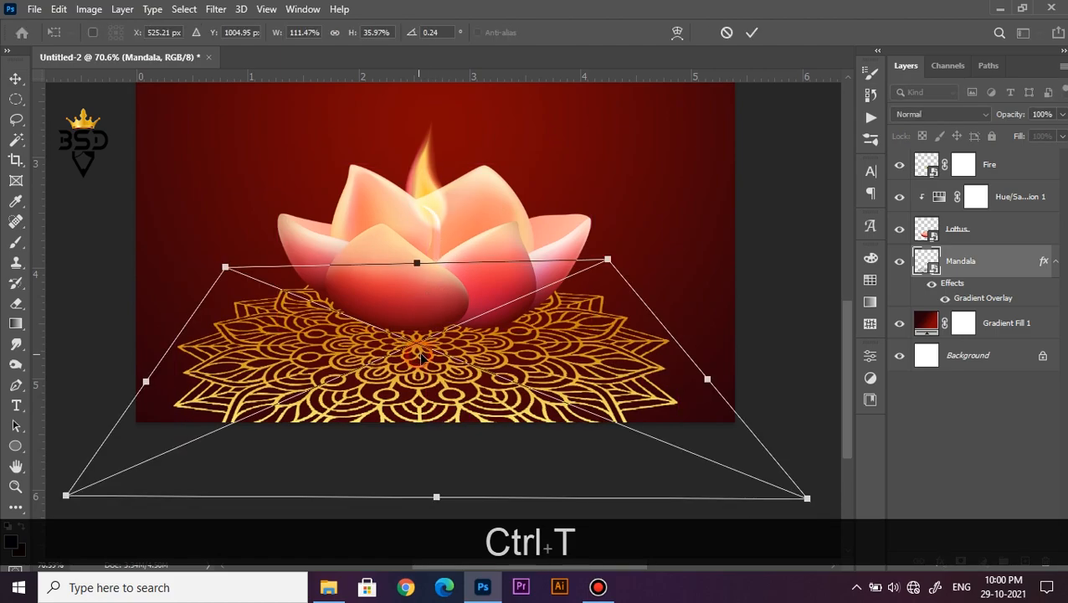
drag(420, 357, 429, 357)
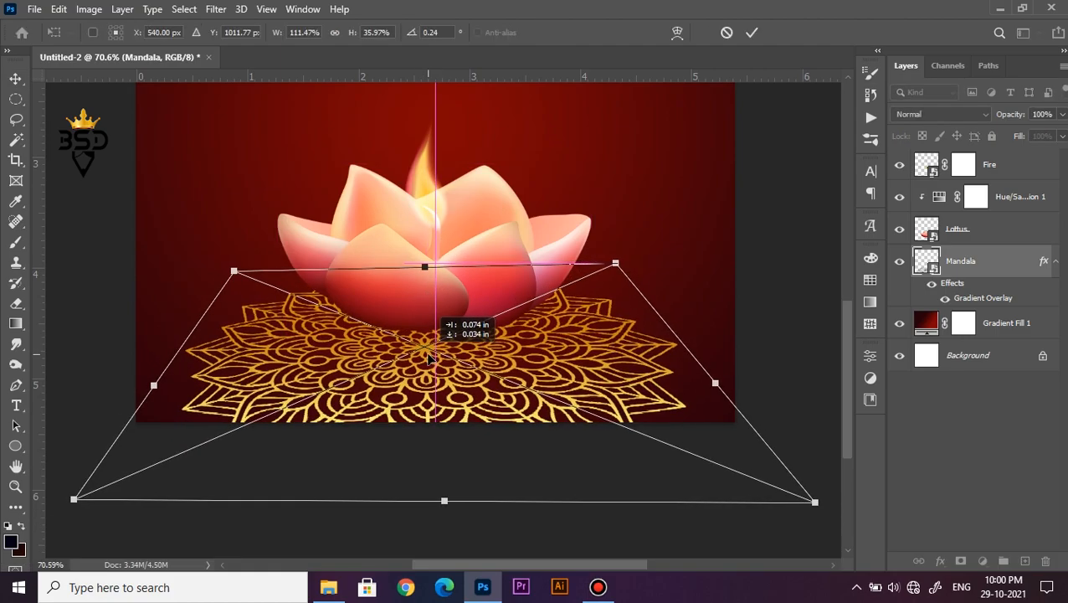
key(Return)
scroll(428, 360, down, 2)
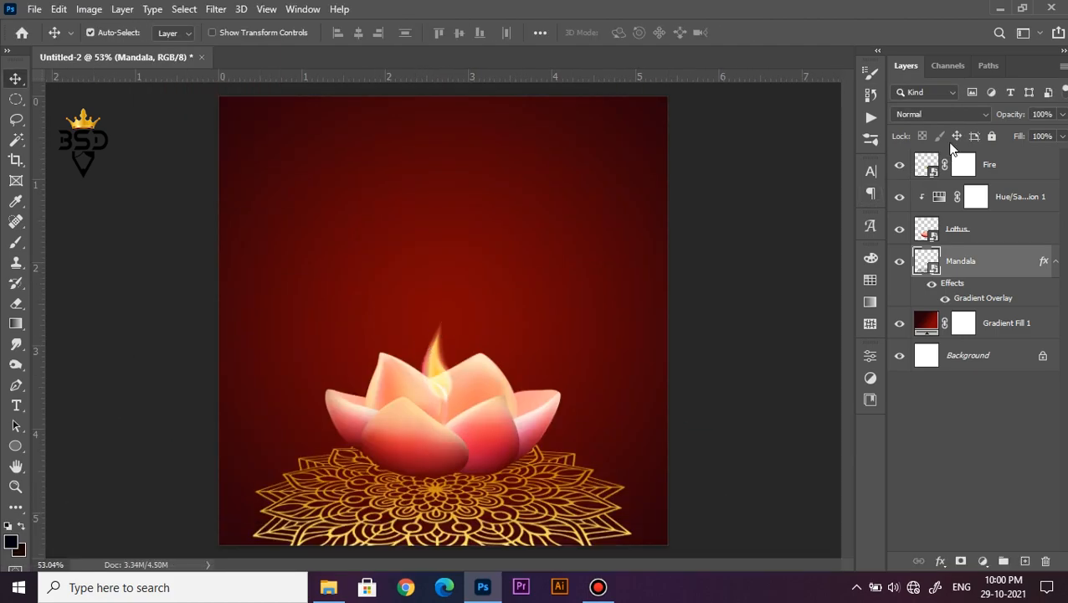
Set the Mandala layer's opacity to 28%, then enlarge it to about 124% by 40% and raise it to Y about 993 px.
drag(1003, 113, 943, 112)
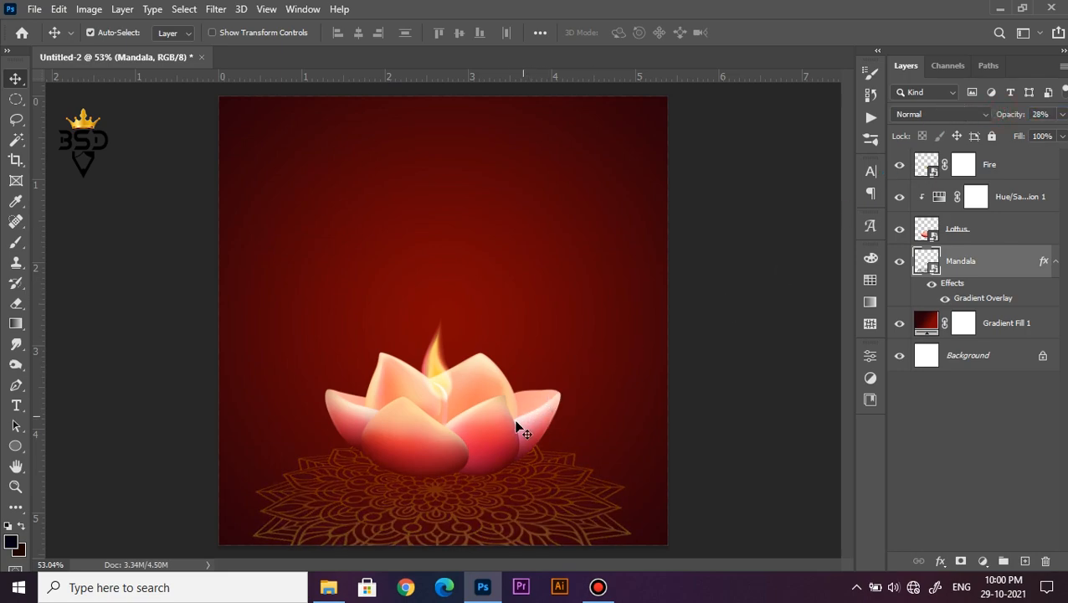
scroll(524, 433, up, 2)
key(space)
drag(500, 487, 513, 379)
key(ctrl+t)
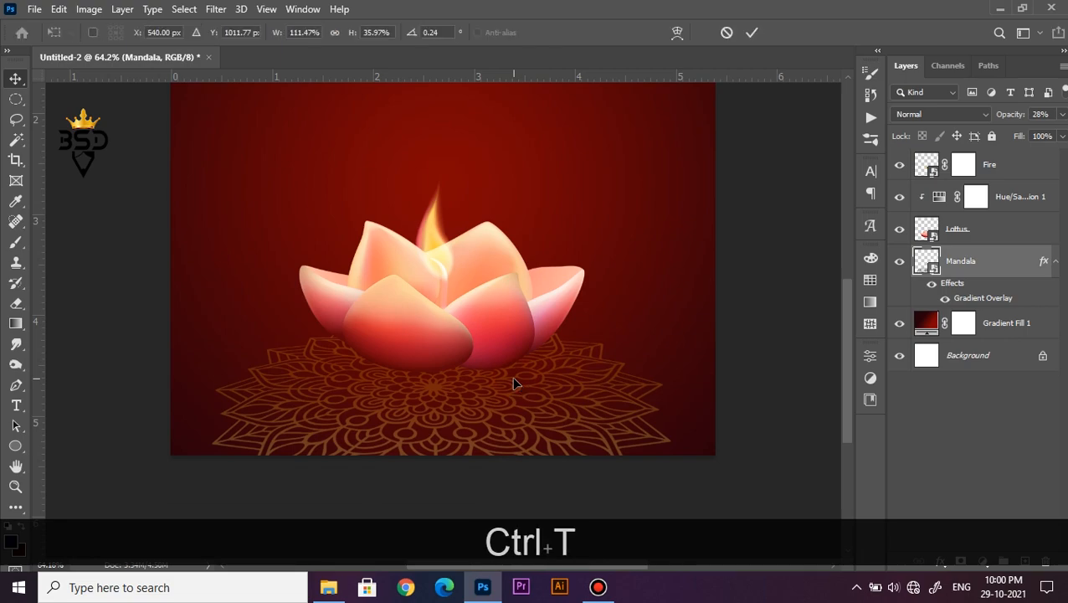
scroll(513, 382, down, 3)
drag(561, 408, 572, 400)
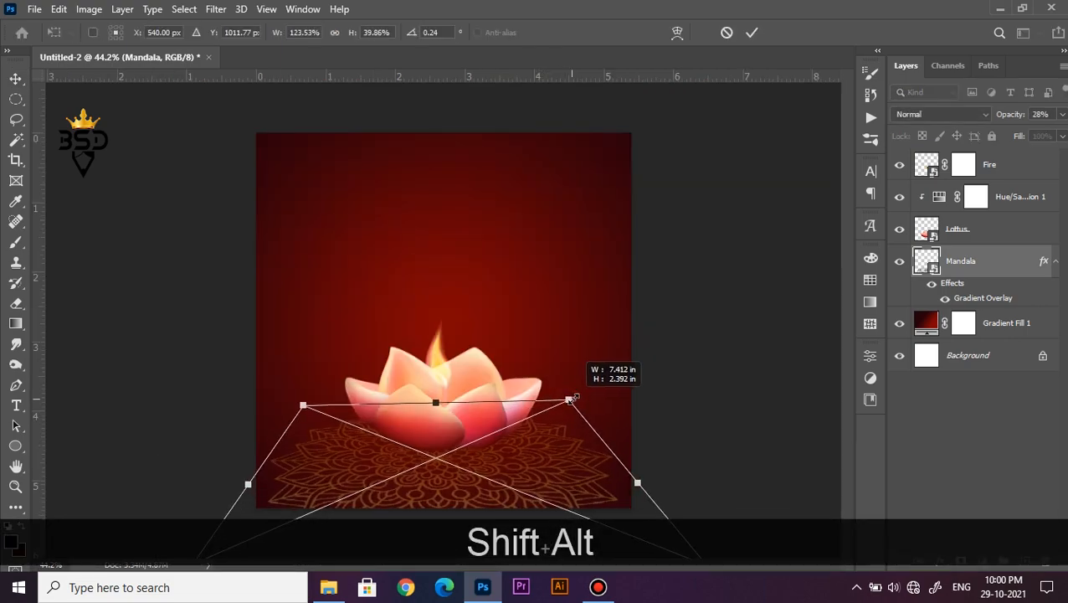
drag(544, 453, 537, 467)
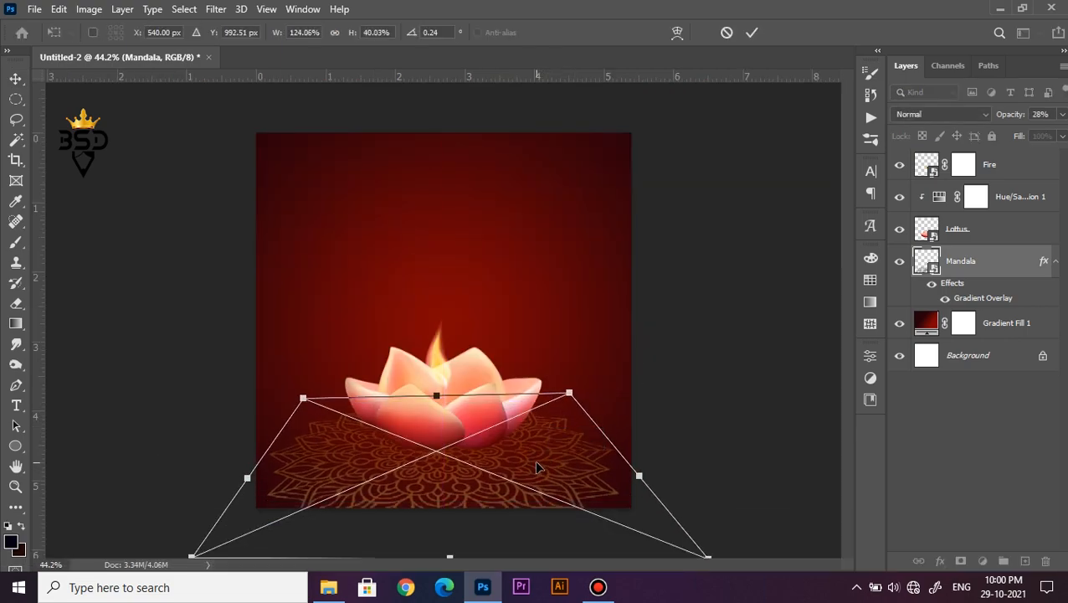
key(Return)
scroll(445, 410, down, 2)
scroll(444, 410, up, 2)
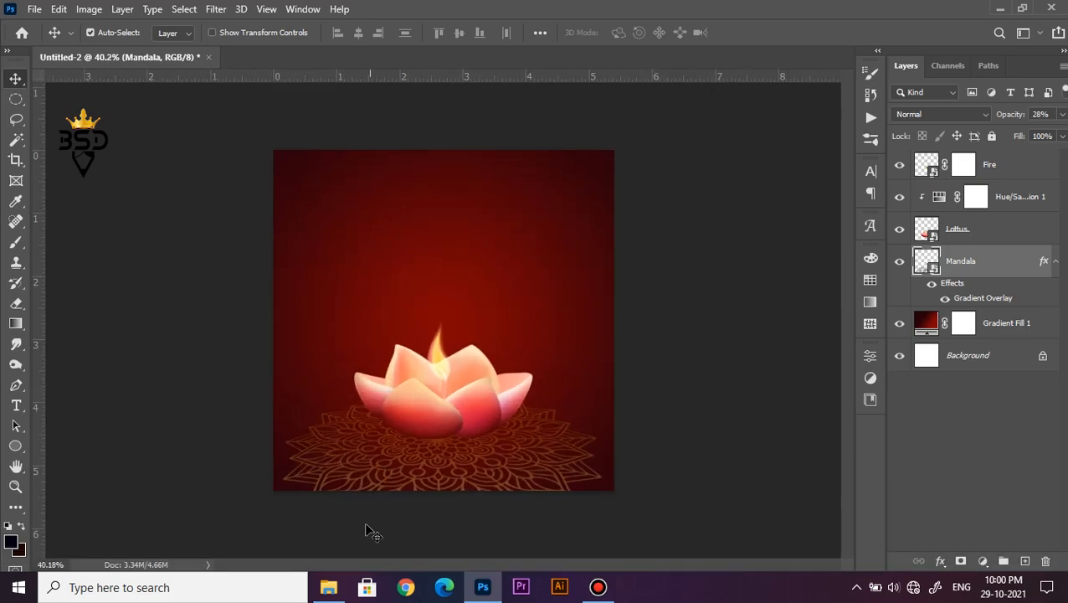
Place the Light image over the whole canvas above the Mandala and set its blend mode to Screen.
click(328, 587)
drag(258, 191, 466, 456)
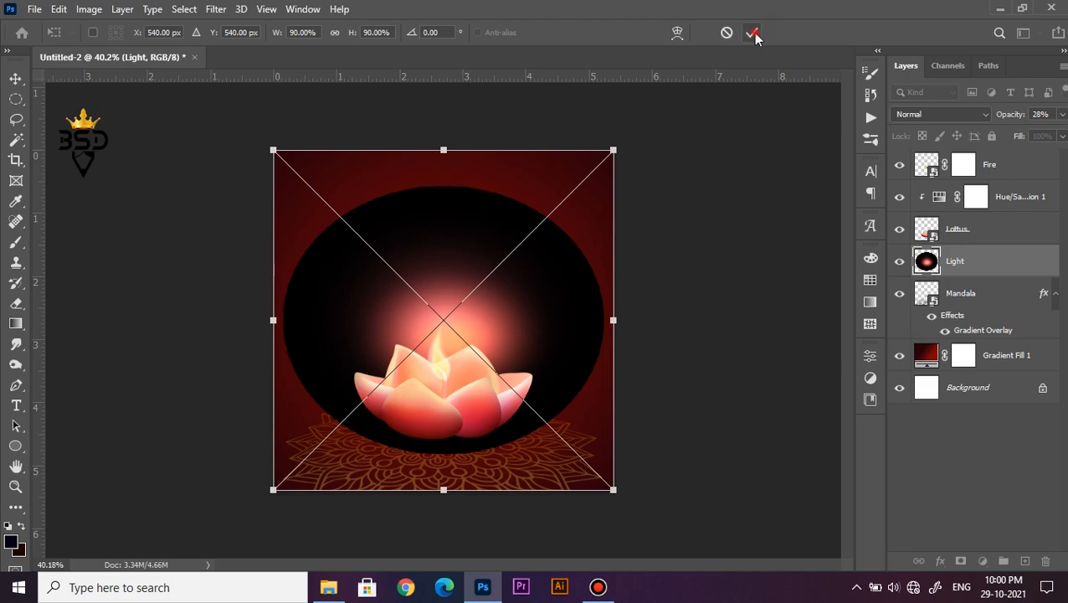
click(753, 33)
click(896, 114)
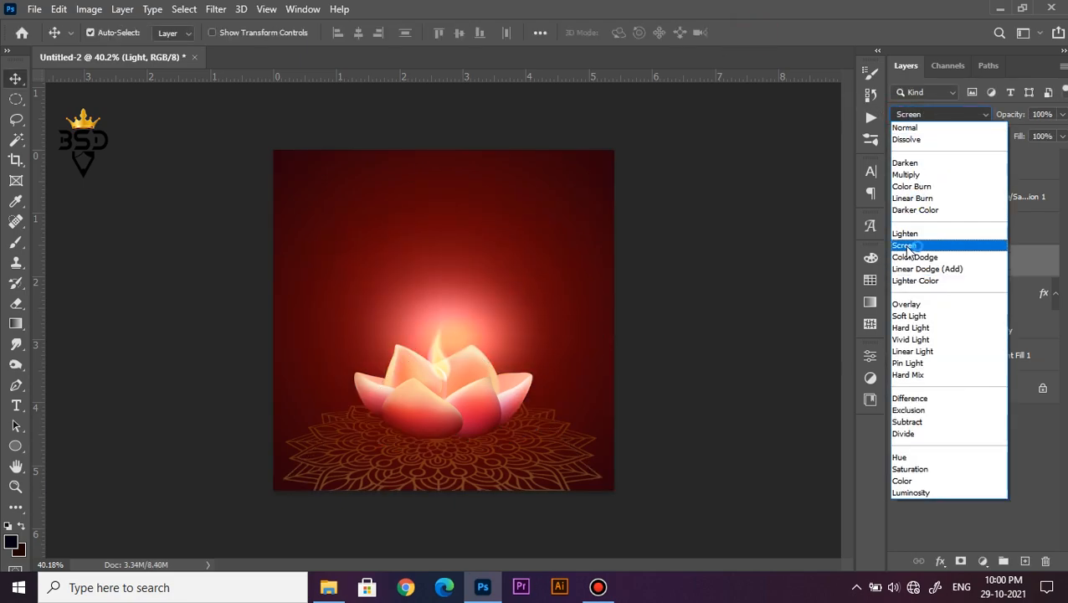
click(908, 246)
Move the Light glow down behind the lotus to Y about 734 px and enlarge it to about 109%.
key(ctrl+t)
drag(490, 348, 485, 408)
drag(605, 206, 627, 153)
key(Return)
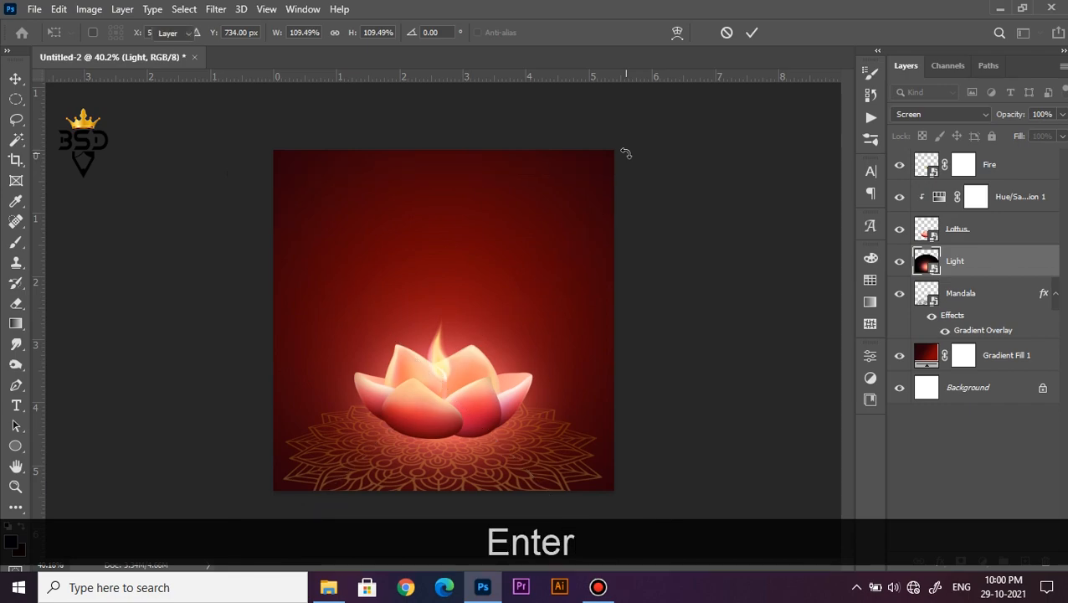
scroll(466, 463, up, 3)
key(space)
scroll(465, 466, down, 3)
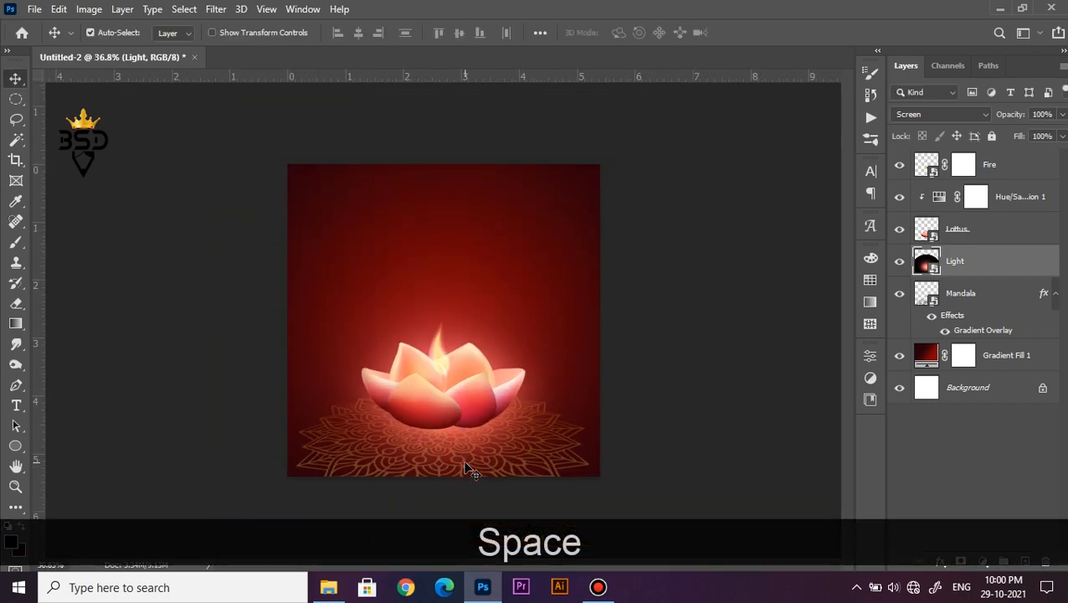
Duplicate the Light layer and move the copy up so it glows at the canvas's upper edge.
key(ctrl+j)
key(ctrl+t)
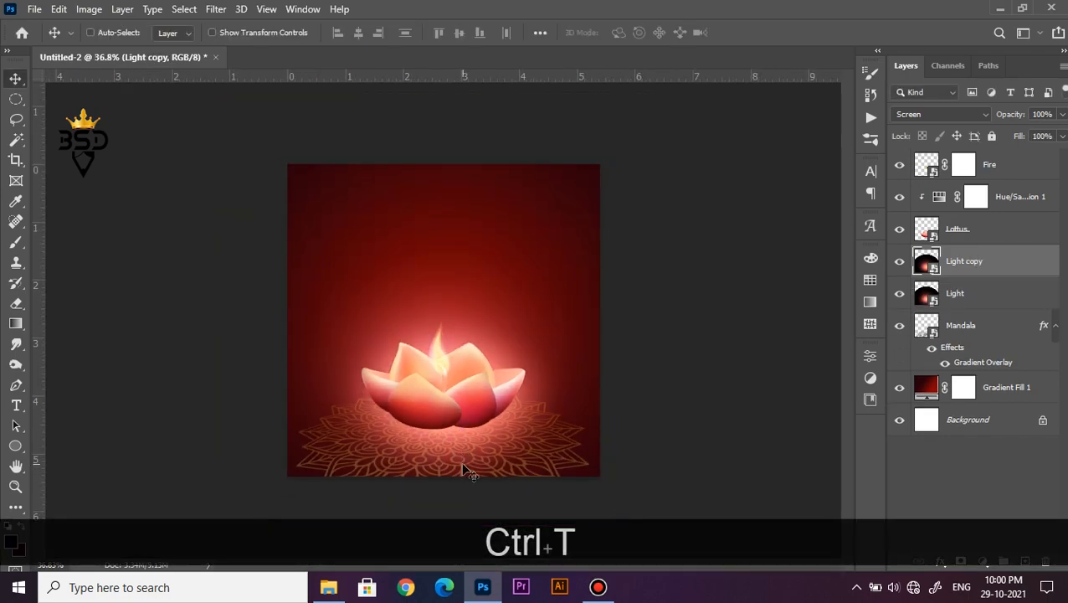
drag(534, 341, 529, 142)
key(Return)
scroll(481, 291, down, 1)
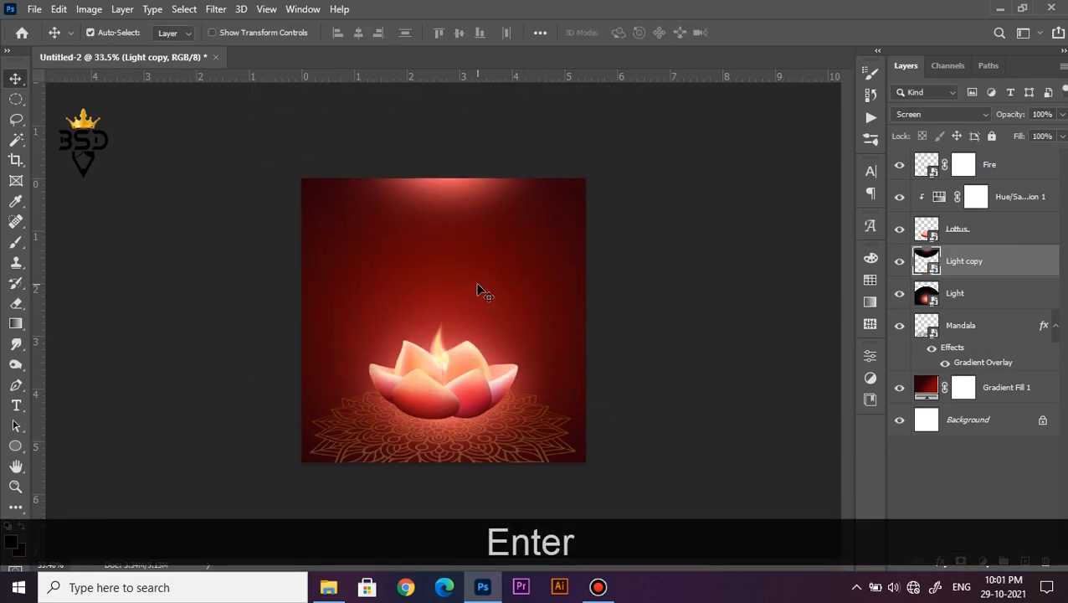
Place the partical image at its fitted size, raise it to Y about 400 px, and move its layer above Fire.
click(332, 592)
click(534, 173)
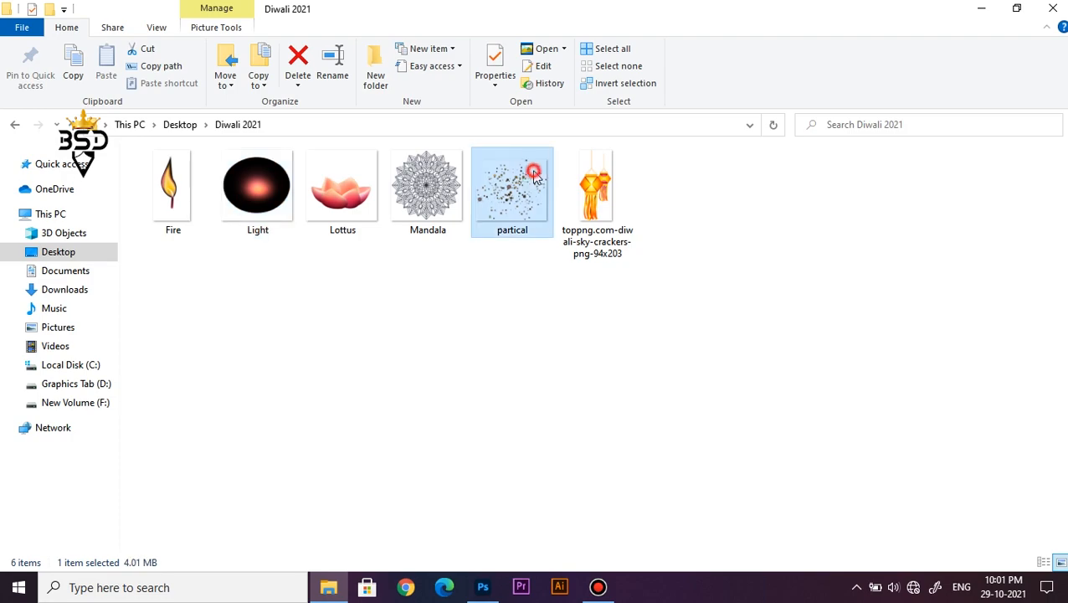
drag(522, 174, 452, 291)
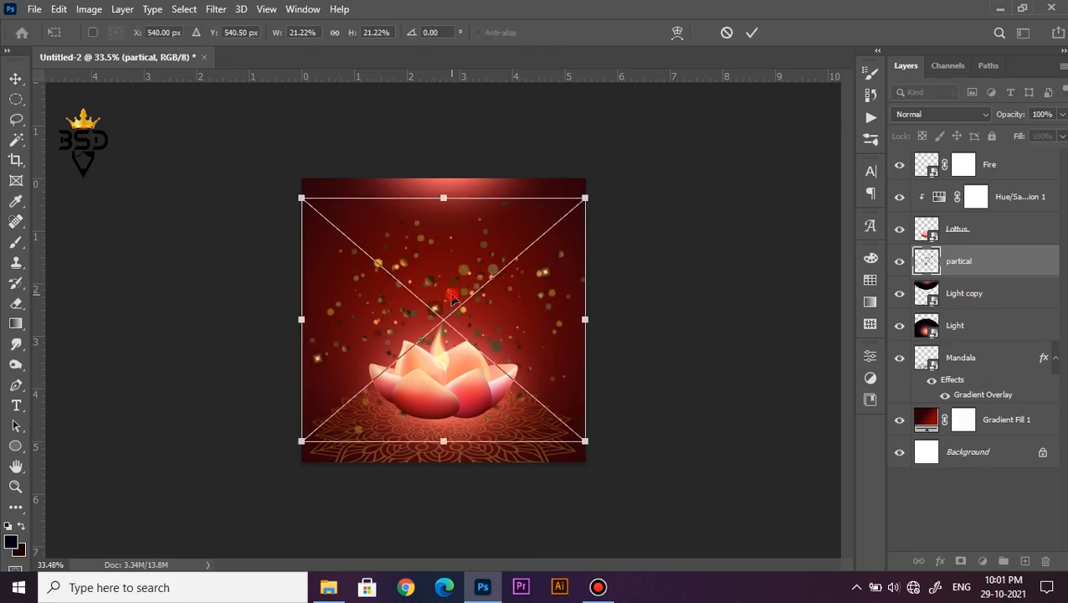
drag(453, 304, 450, 263)
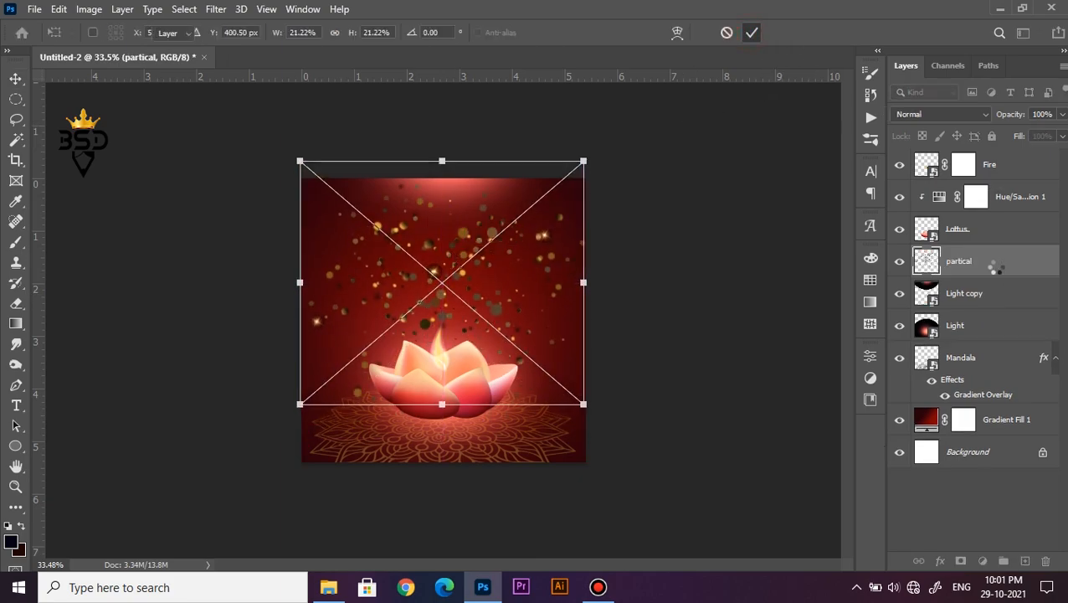
drag(977, 266, 962, 166)
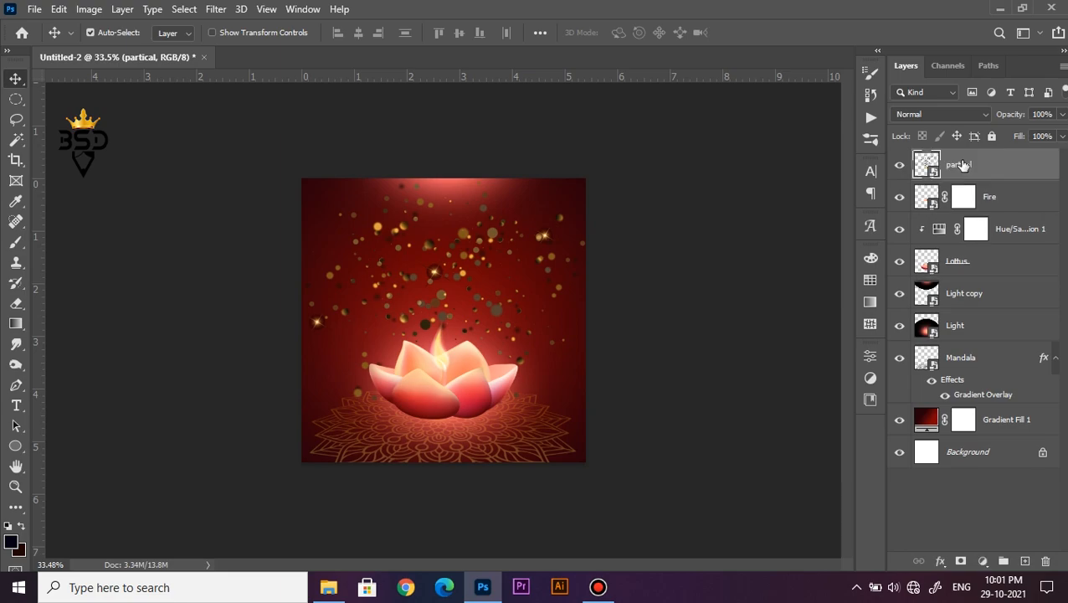
Set the partical layer's blend mode to Color Dodge.
scroll(522, 272, up, 2)
scroll(522, 277, up, 1)
click(942, 114)
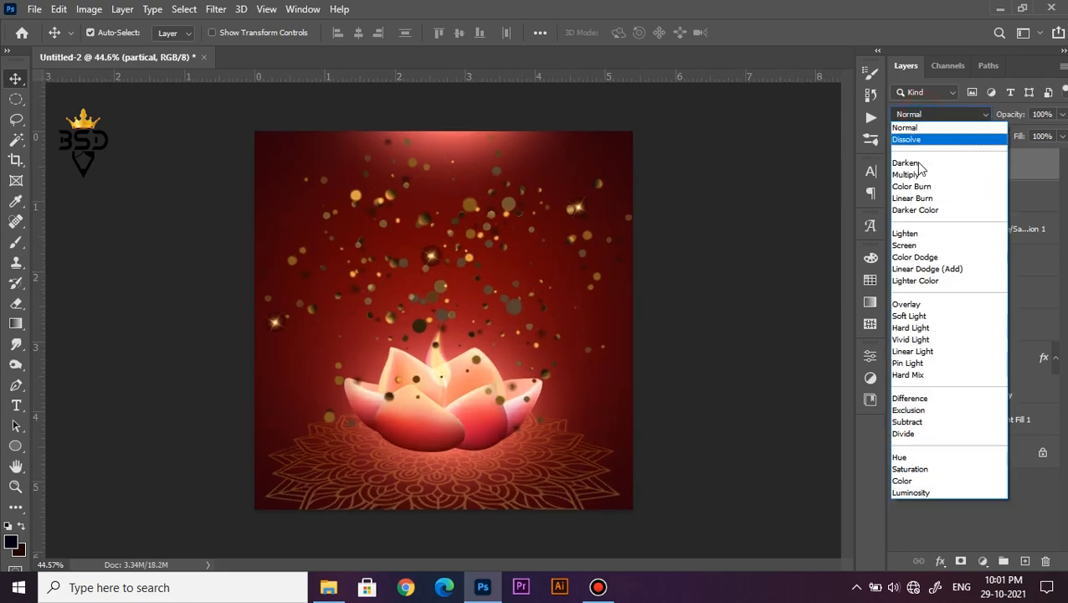
click(915, 257)
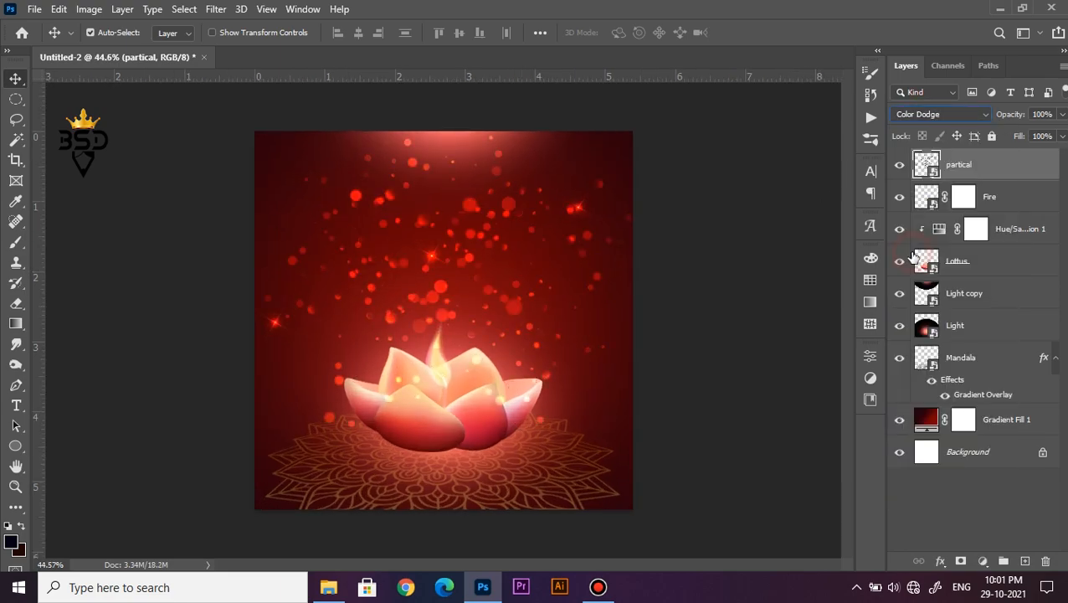
Enlarge the partical layer to about 31% and move it up to Y about -10 px, spreading the particles above the lotus.
key(ctrl)
key(ctrl+t)
scroll(529, 279, down, 4)
drag(572, 192, 611, 139)
drag(540, 288, 534, 212)
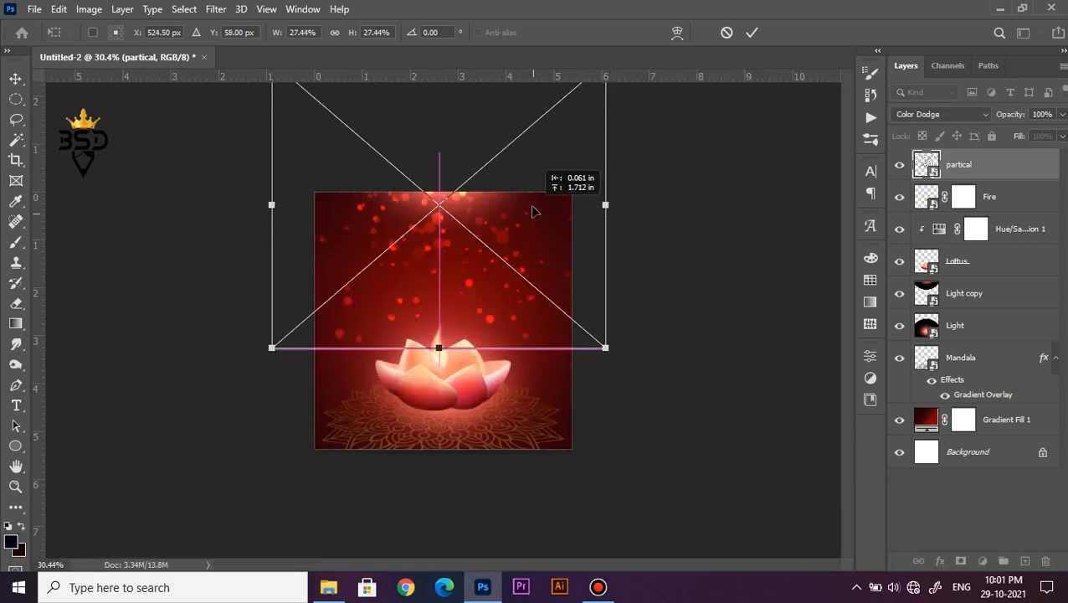
drag(606, 346, 624, 347)
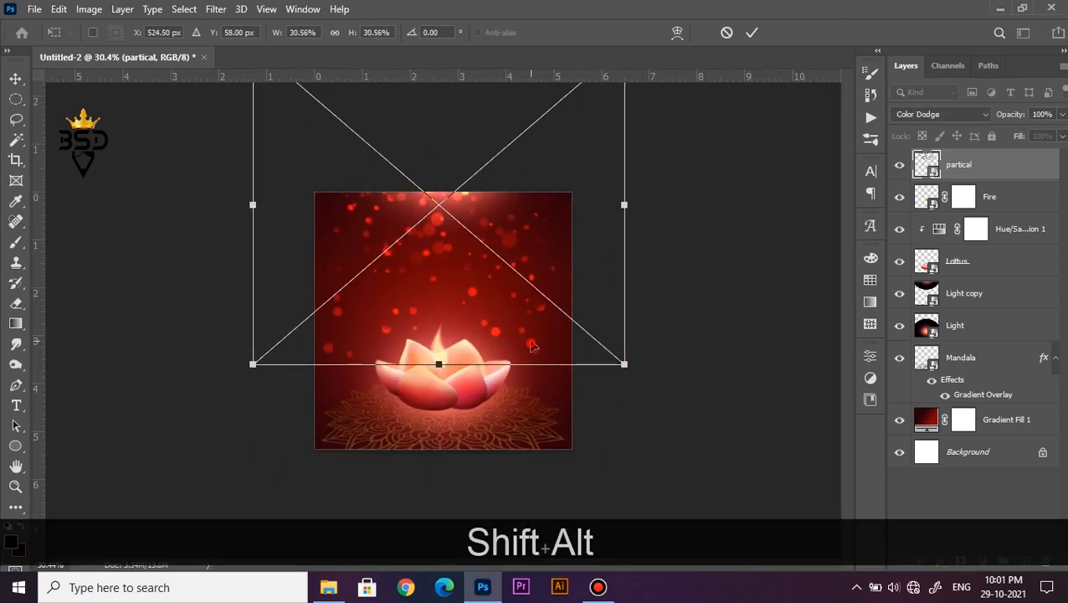
drag(531, 327, 529, 327)
key(Return)
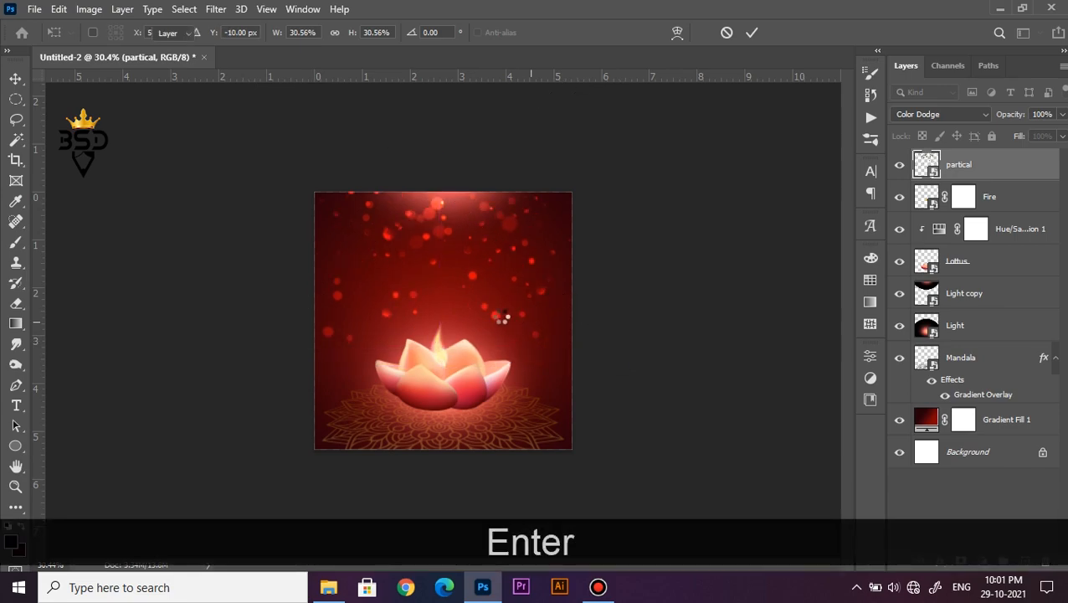
Draw a flat black ellipse shape about 347 by 39 px near the lotus's base, directly above the Light copy layer.
scroll(476, 366, up, 5)
key(space)
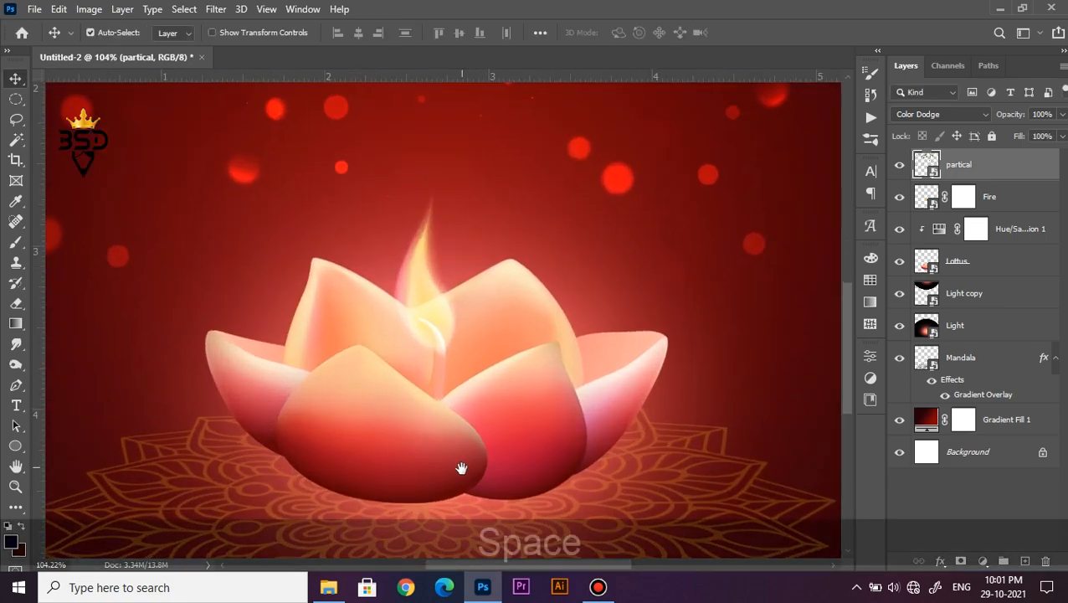
drag(462, 468, 453, 322)
right_click(555, 291)
click(578, 314)
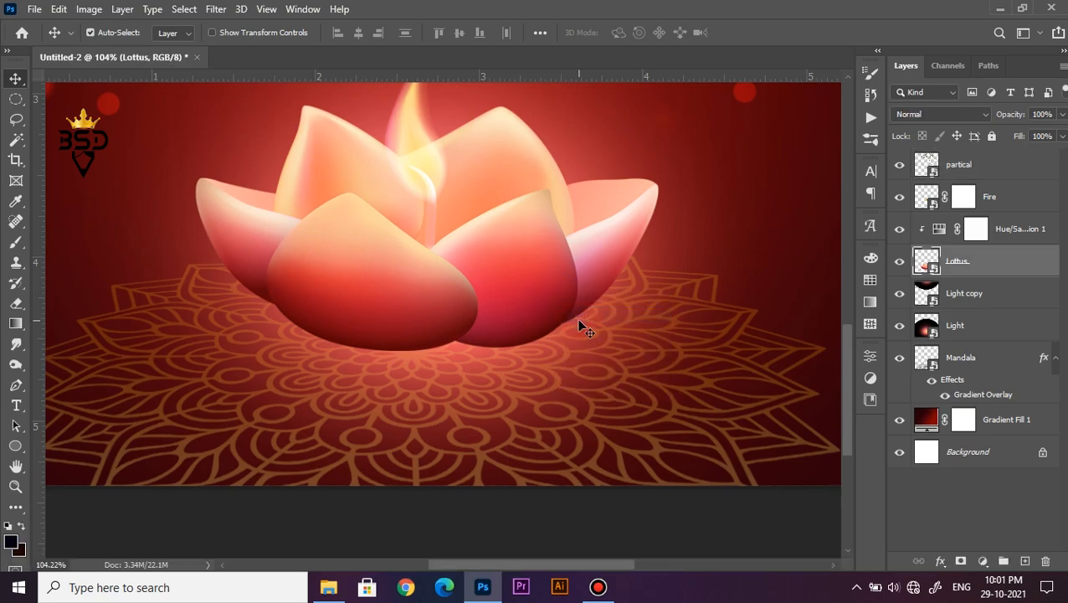
click(964, 294)
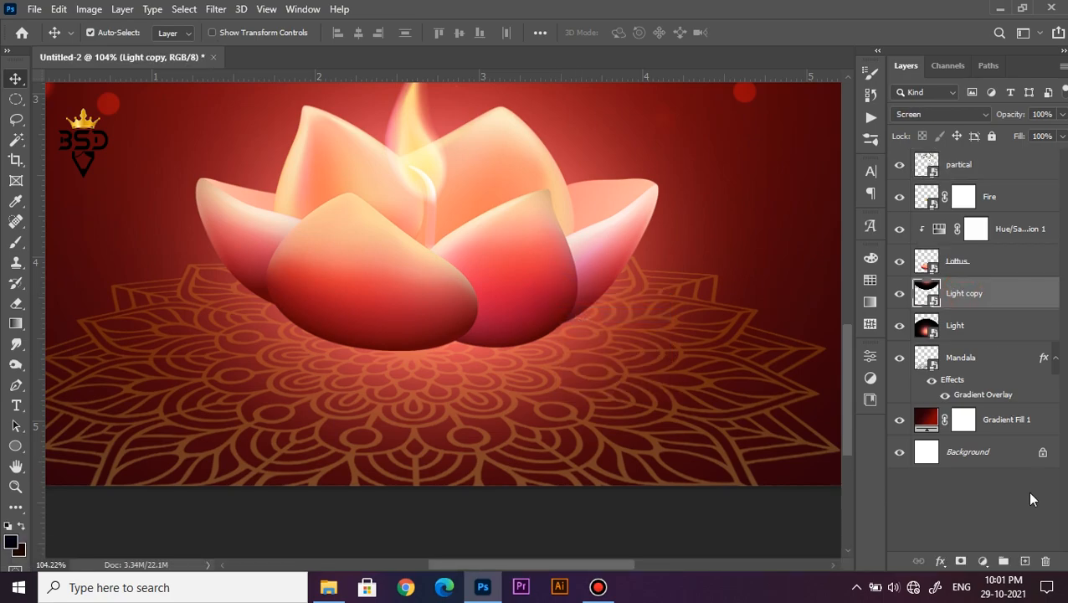
click(17, 450)
drag(299, 335, 418, 349)
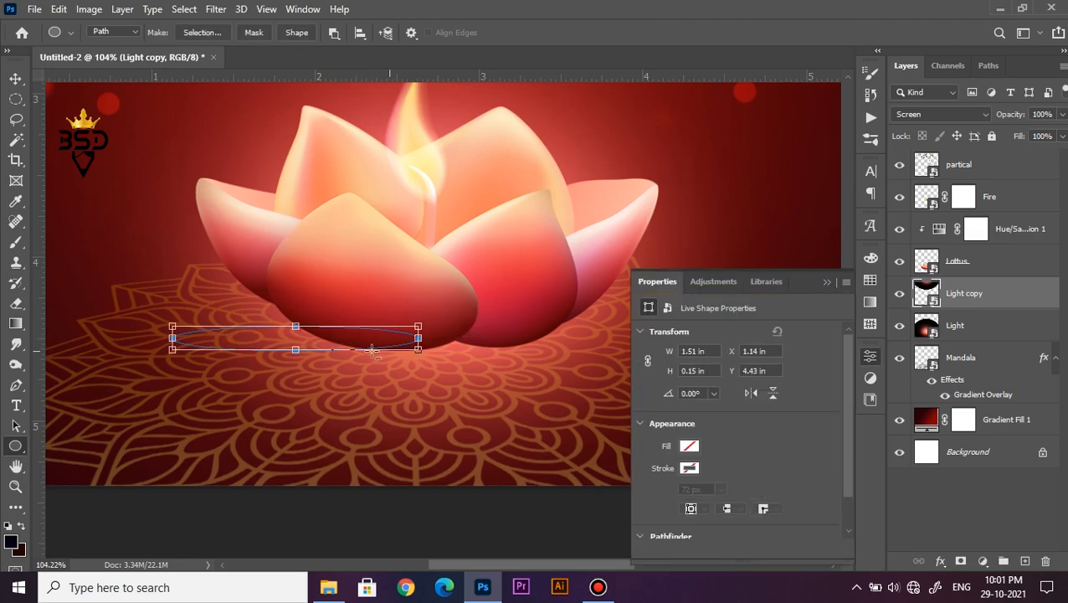
key(ctrl+z)
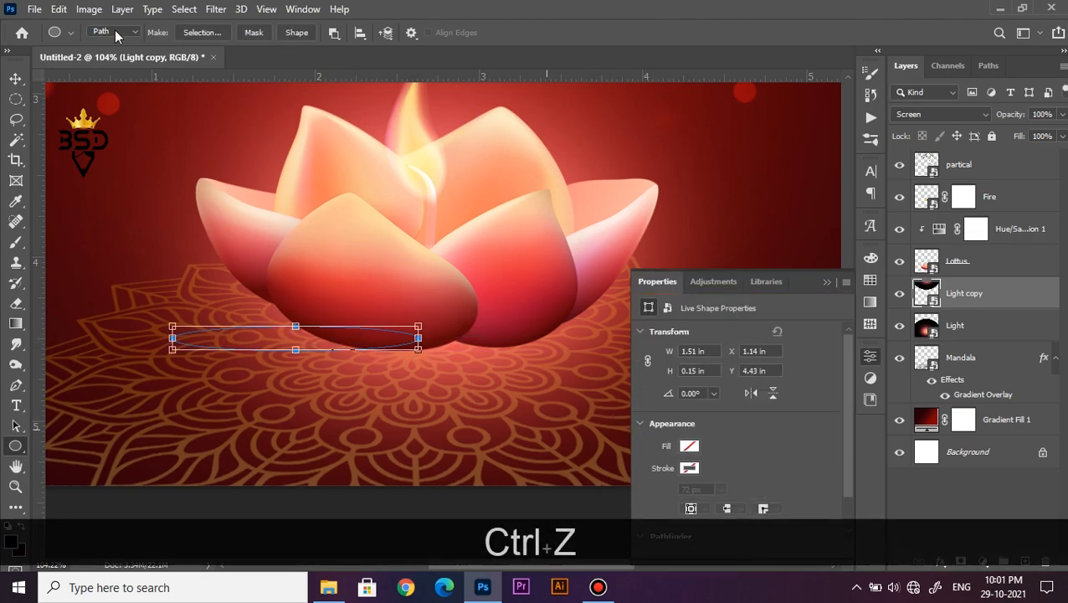
click(115, 34)
click(118, 46)
drag(203, 338, 459, 368)
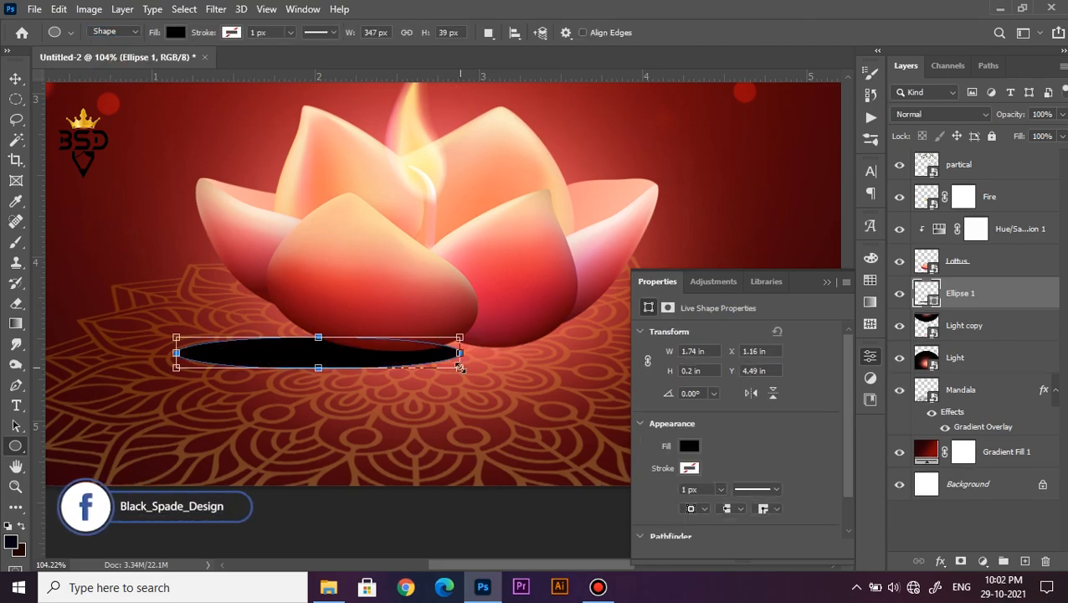
Move the black ellipse to the right so it sits centred beneath the lotus's base.
key(v)
drag(307, 358, 411, 351)
scroll(436, 357, down, 3)
scroll(436, 358, up, 3)
Convert the black ellipse to a smart object and apply a Gaussian Blur with a radius of about 10 pixels.
click(210, 10)
mouse_move(268, 211)
click(452, 269)
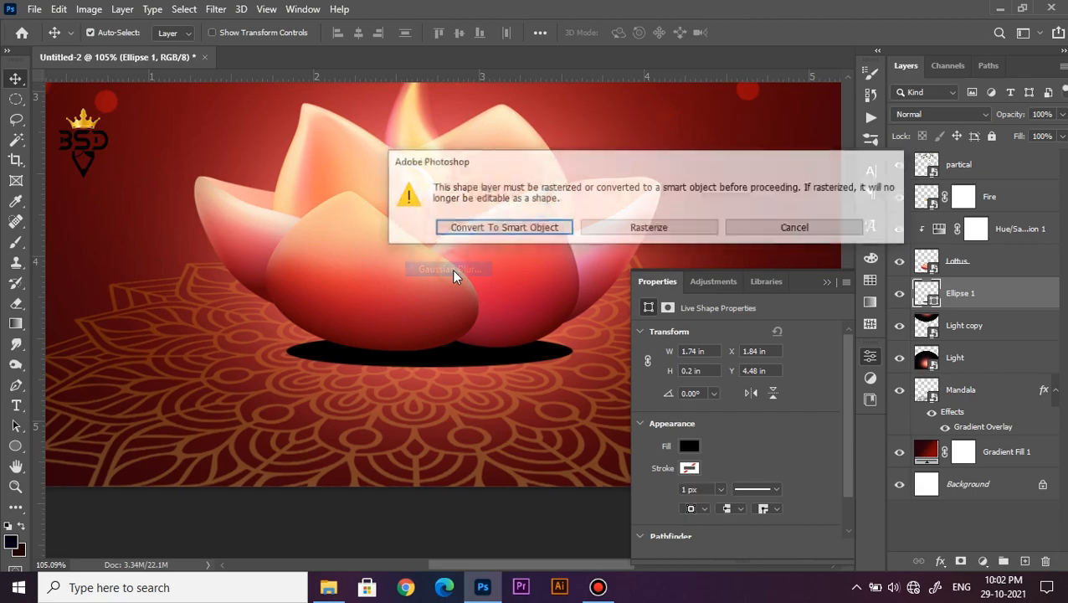
click(522, 227)
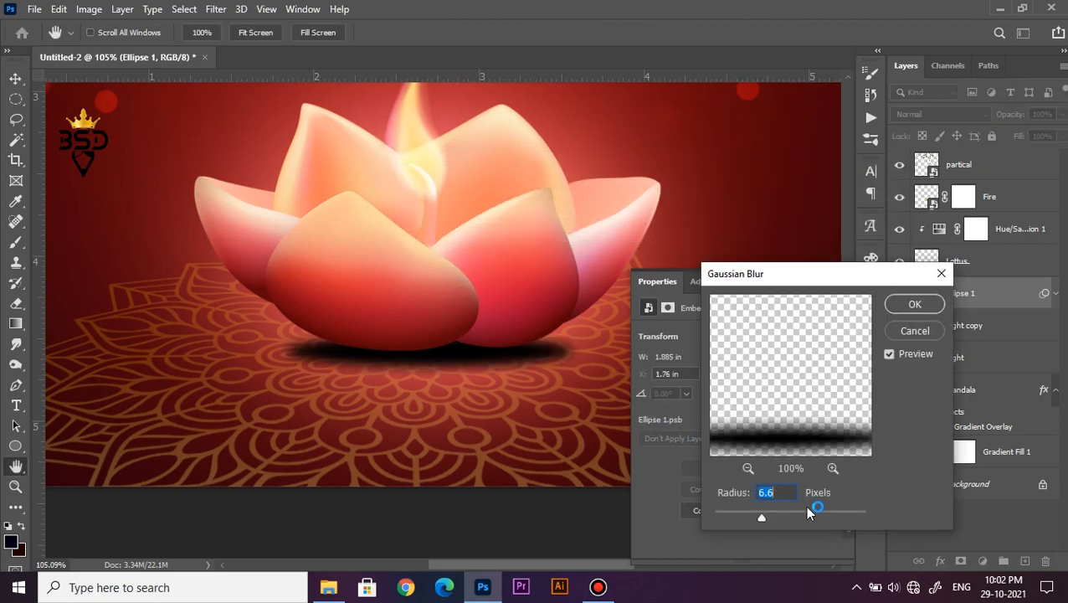
click(779, 517)
drag(775, 513, 772, 513)
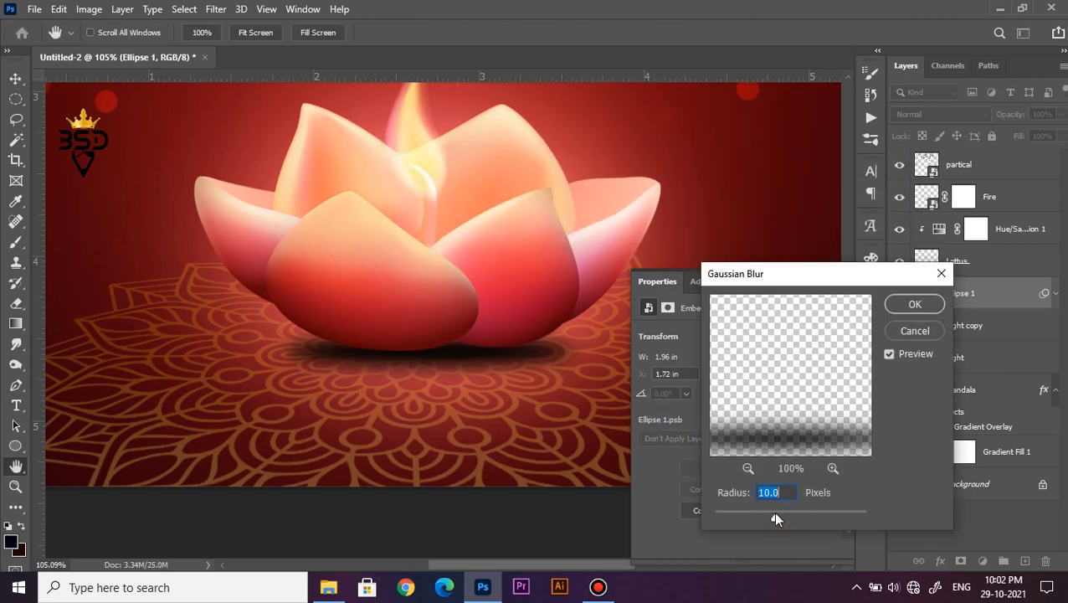
click(915, 304)
click(1053, 293)
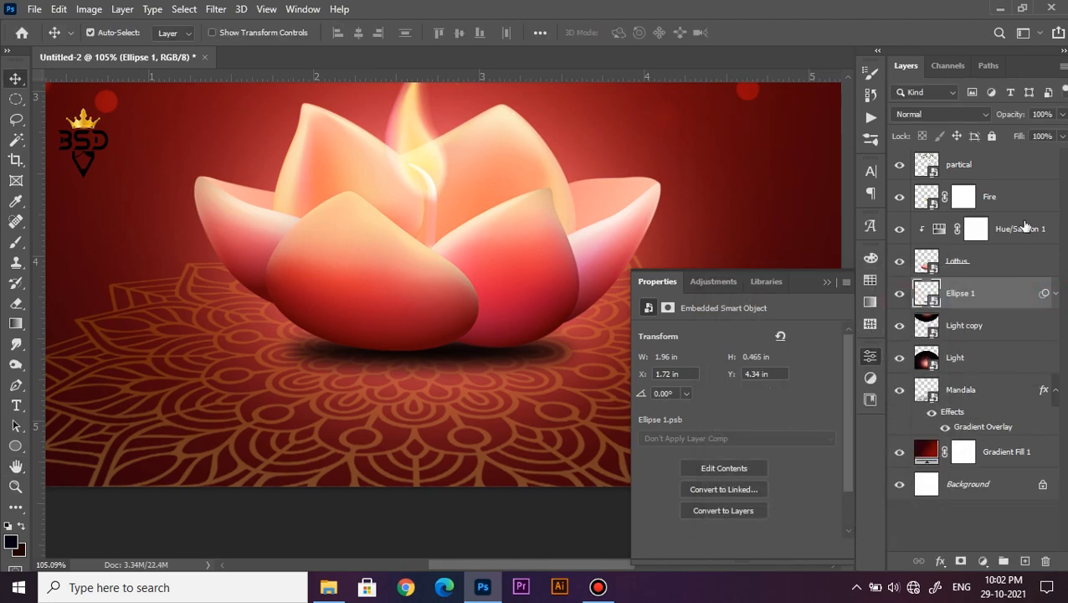
Lower the Ellipse 1 layer's opacity to about 72% to soften the shadow beneath the lotus.
drag(986, 118, 989, 119)
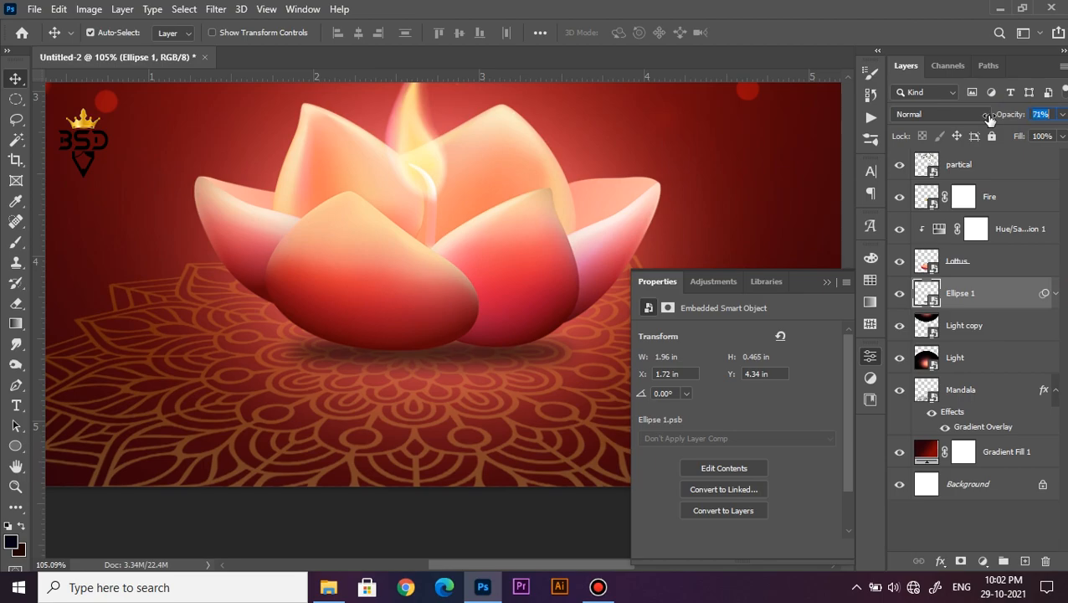
click(826, 282)
scroll(584, 335, up, 2)
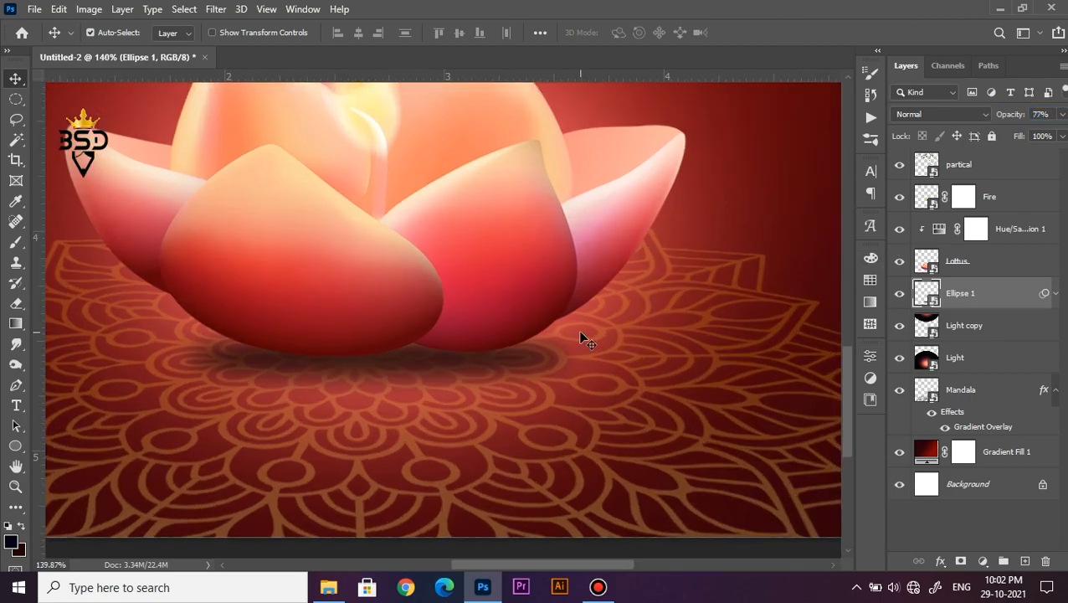
scroll(477, 338, down, 8)
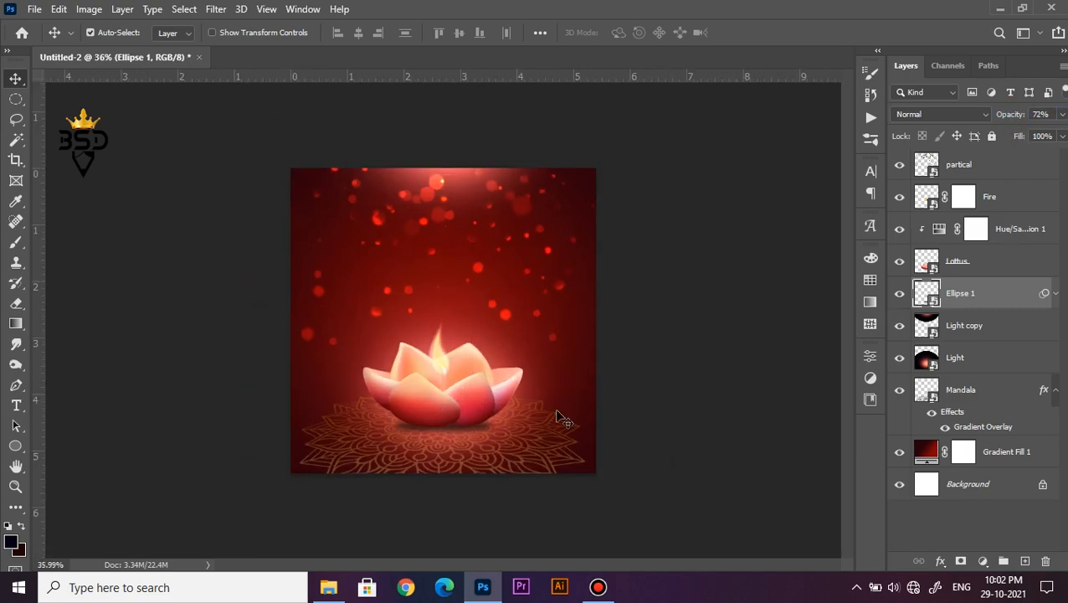
Slightly narrow the blurred ellipse shadow from its right end beneath the lotus and set its opacity to 73%.
scroll(493, 441, up, 2)
key(ctrl+t)
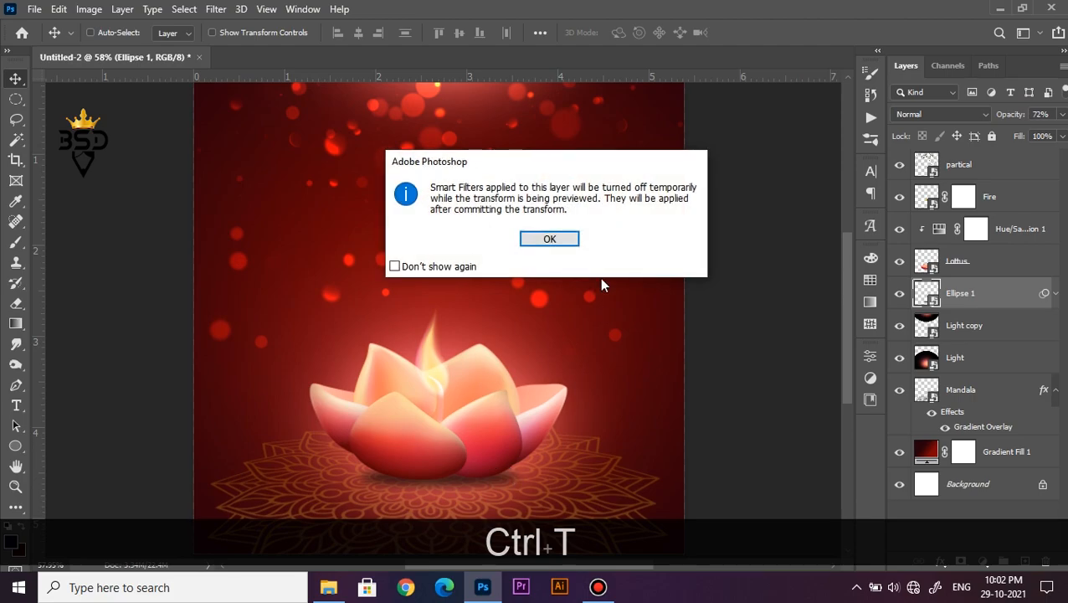
key(Return)
scroll(506, 480, up, 5)
drag(512, 453, 498, 454)
key(Return)
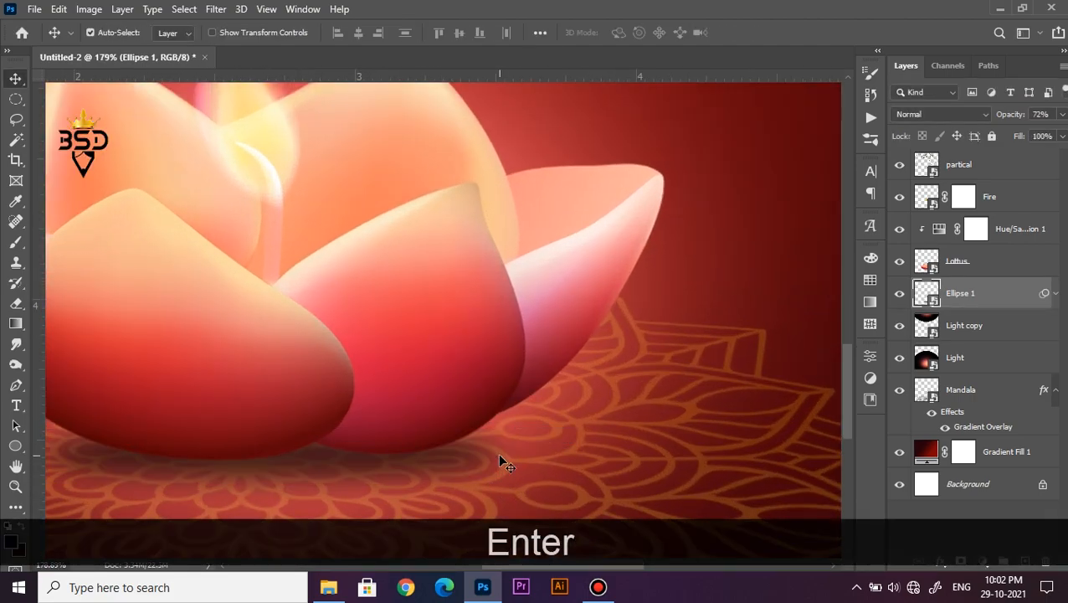
scroll(477, 448, down, 3)
drag(1004, 119, 1006, 119)
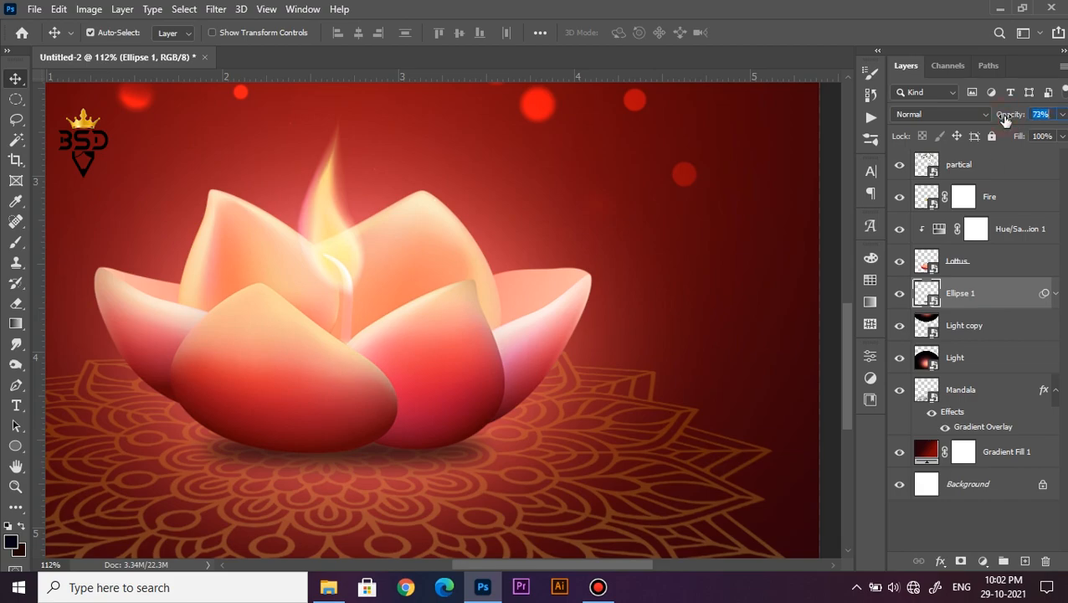
scroll(544, 375, down, 5)
scroll(452, 260, up, 1)
key(space)
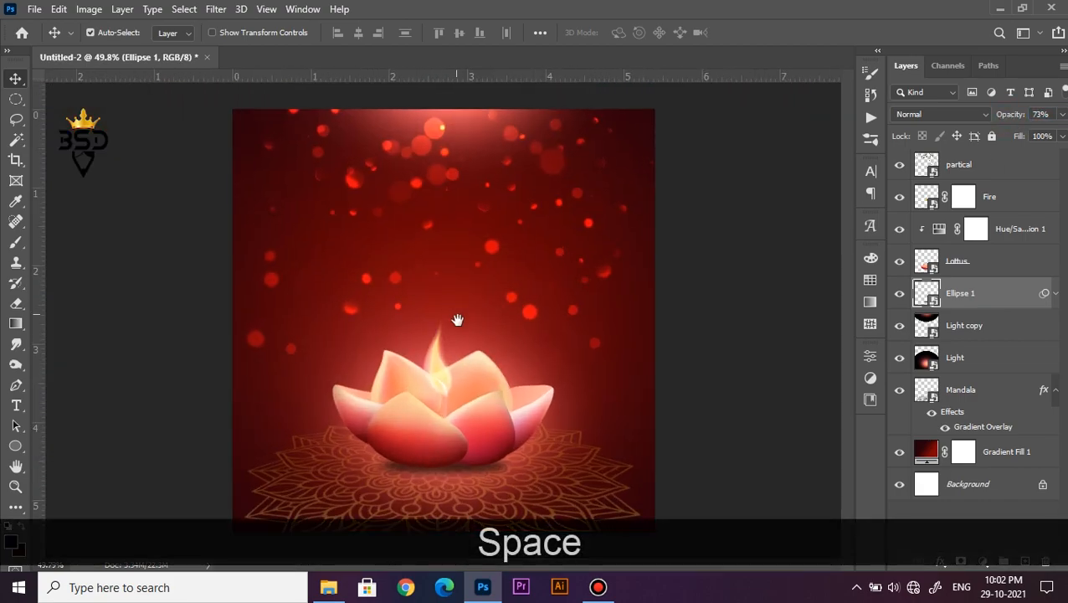
scroll(459, 318, up, 2)
Place the Diwali sky-crackers lantern image from the Diwali 2021 folder, hang it at the canvas's upper left, and put its layer above all others.
click(329, 589)
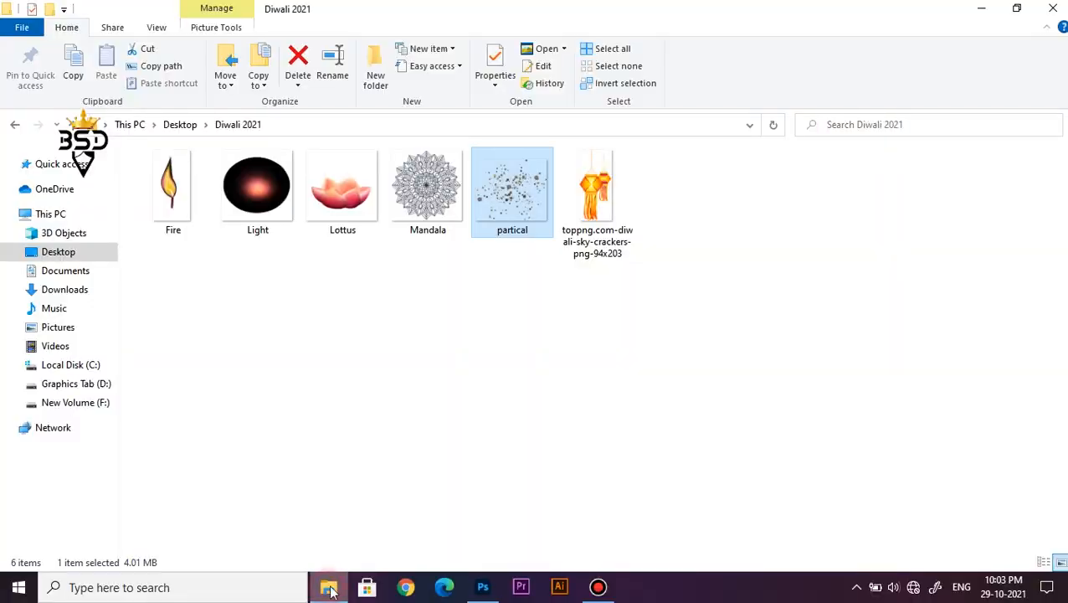
click(622, 261)
drag(586, 172, 300, 298)
drag(534, 463, 481, 311)
drag(429, 271, 423, 386)
key(Return)
scroll(303, 201, up, 4)
drag(970, 297, 960, 160)
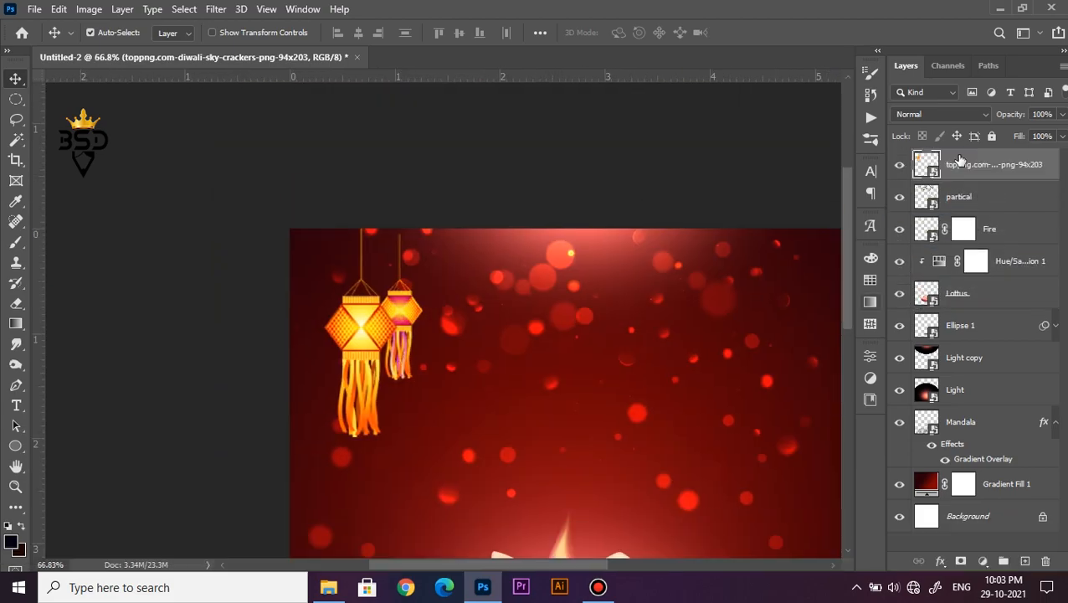
Enlarge the lantern layer slightly to 18.50%, keeping it hanging from the canvas's upper-left edge.
scroll(429, 312, down, 2)
scroll(383, 292, up, 2)
drag(307, 219, 354, 291)
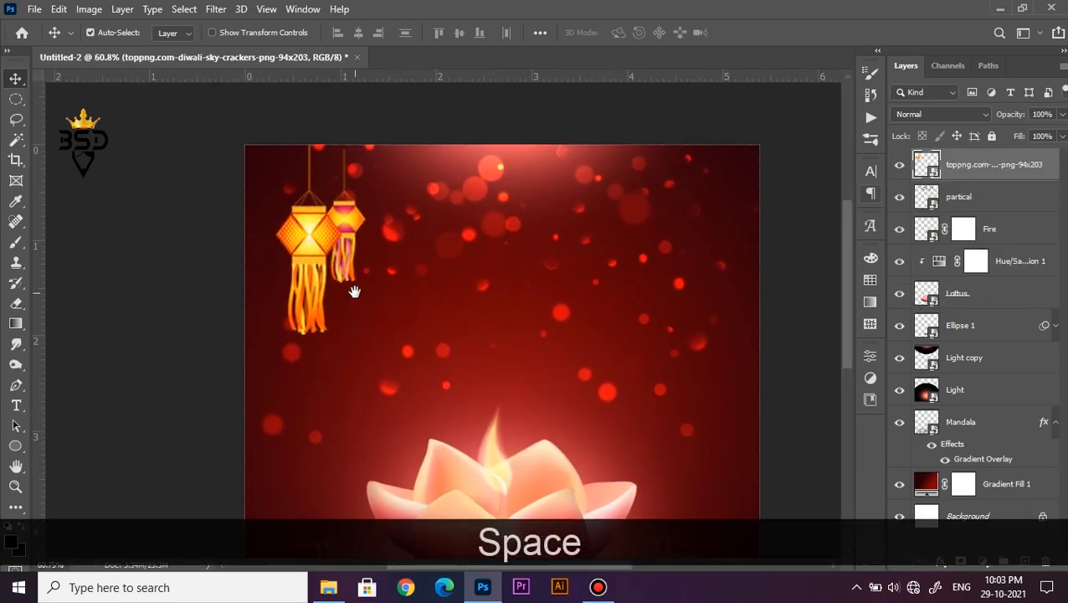
key(ctrl+t)
drag(369, 338, 373, 348)
key(Return)
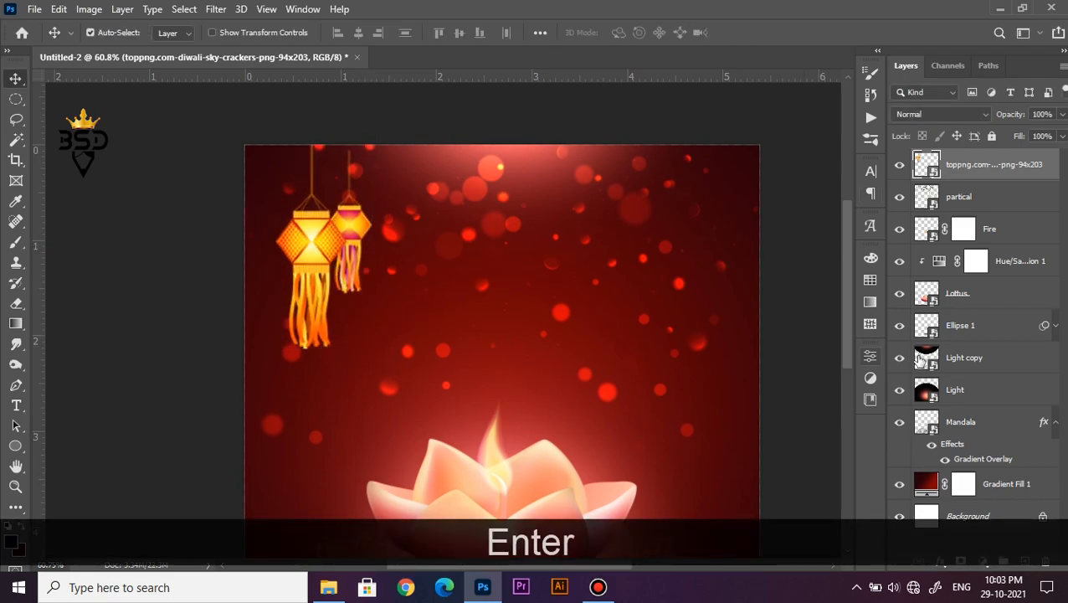
Move the partical layer down to Y about 34 px so the particles sit lower above the lotus.
click(979, 333)
click(971, 423)
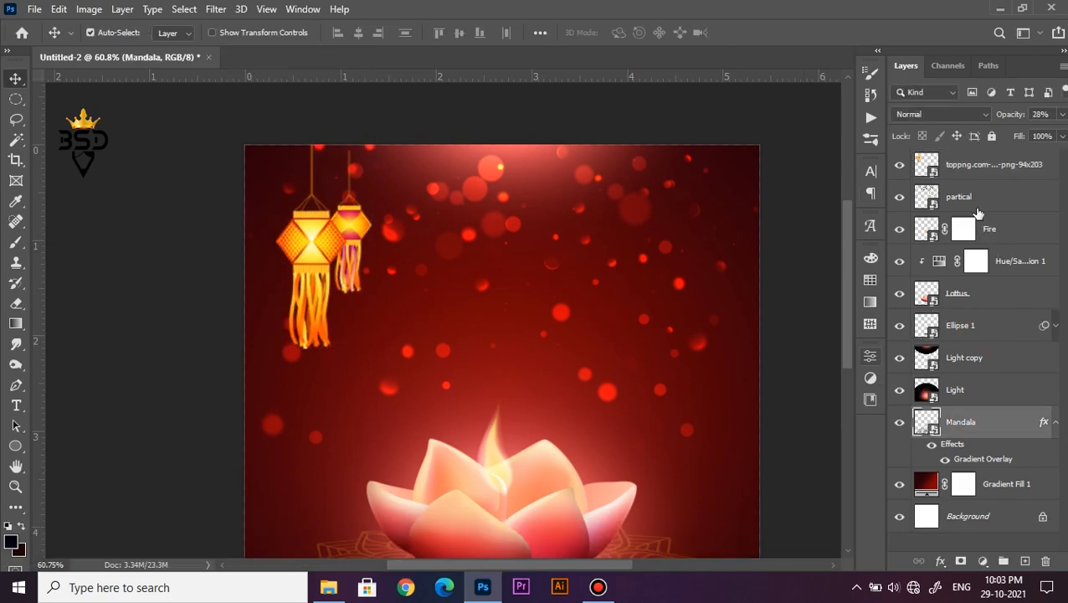
click(977, 209)
scroll(712, 296, down, 2)
key(ctrl+t)
mouse_move(553, 253)
mouse_down()
mouse_move(555, 276)
mouse_move(553, 267)
mouse_up()
key(Return)
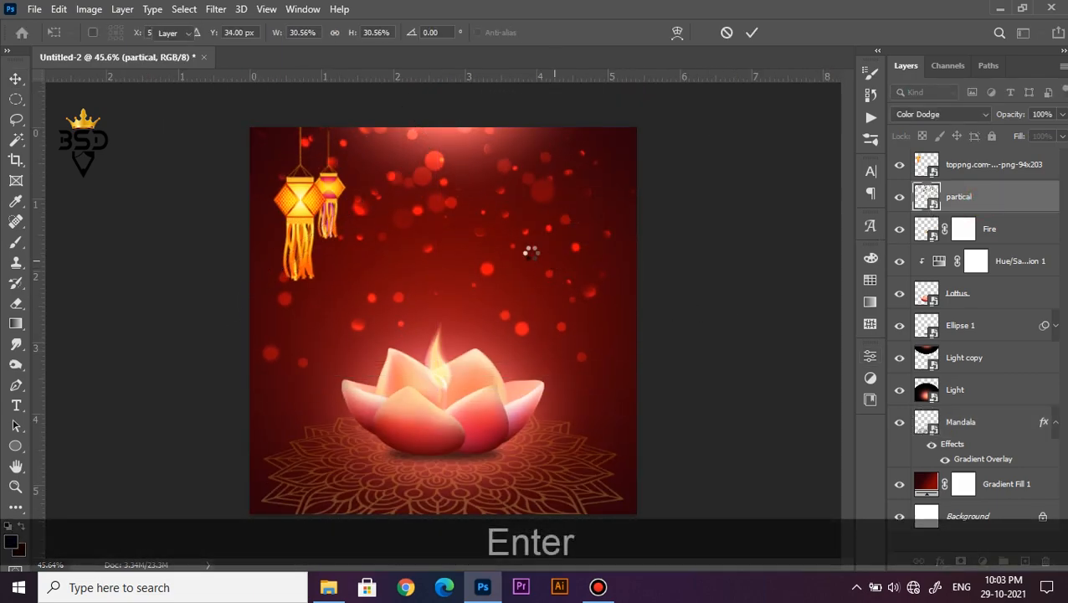
Duplicate the lantern layer and position the copy across the canvas near its upper-right corner.
scroll(335, 201, up, 2)
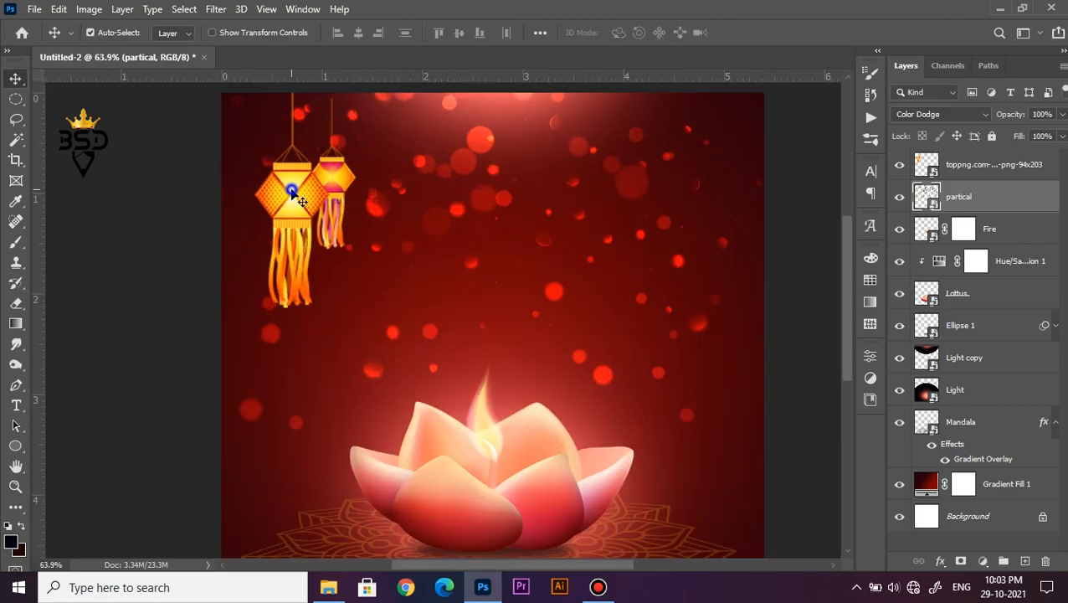
click(292, 192)
scroll(293, 197, down, 2)
drag(346, 199, 572, 204)
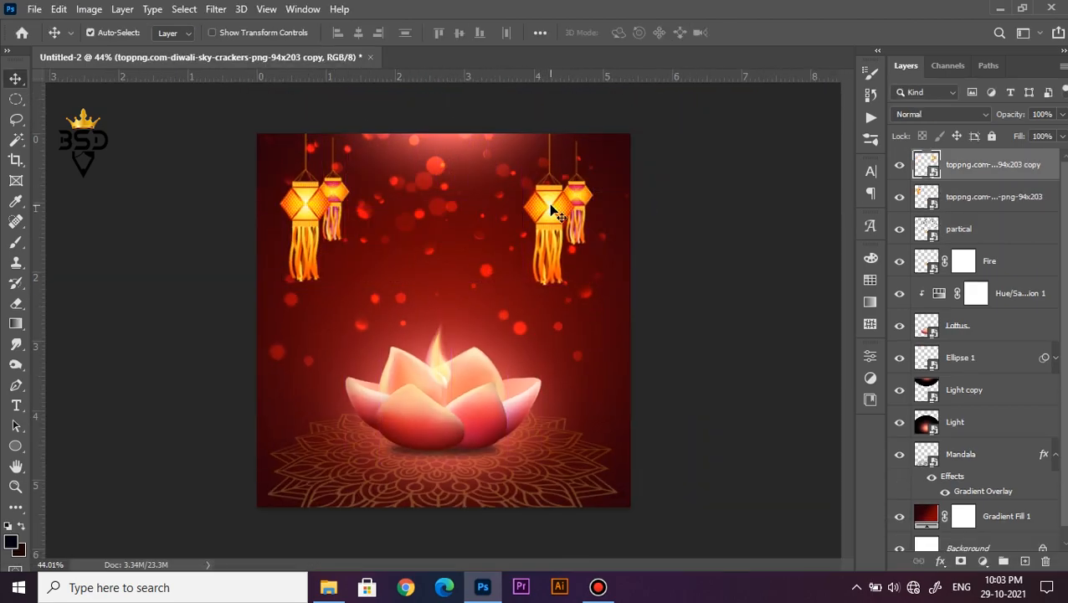
Flip the lantern copy horizontally so it mirrors the original lanterns.
click(553, 211)
key(ctrl+t)
right_click(550, 205)
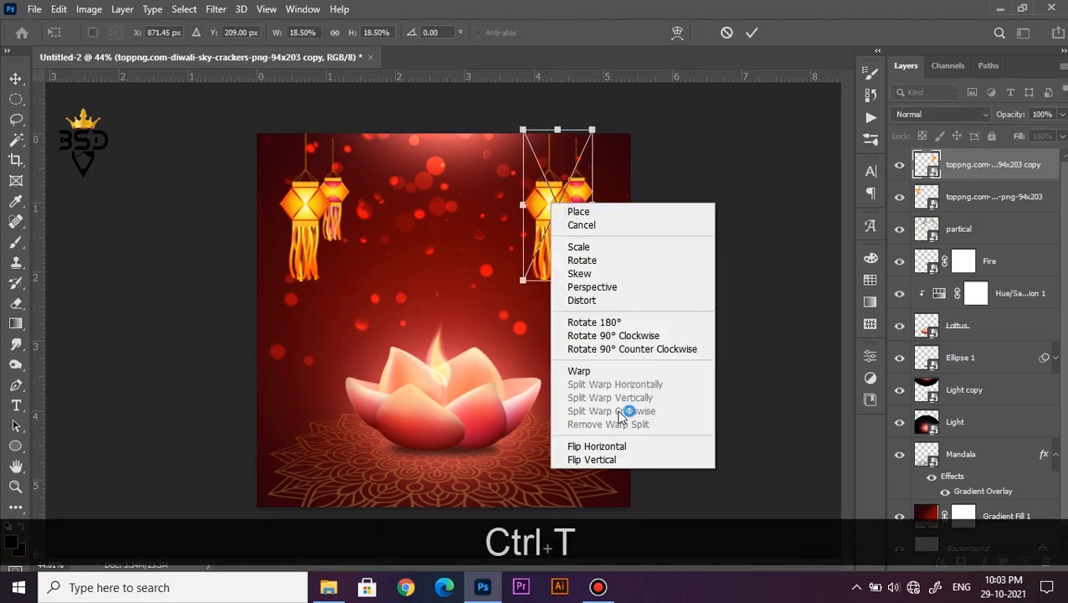
click(615, 445)
key(Return)
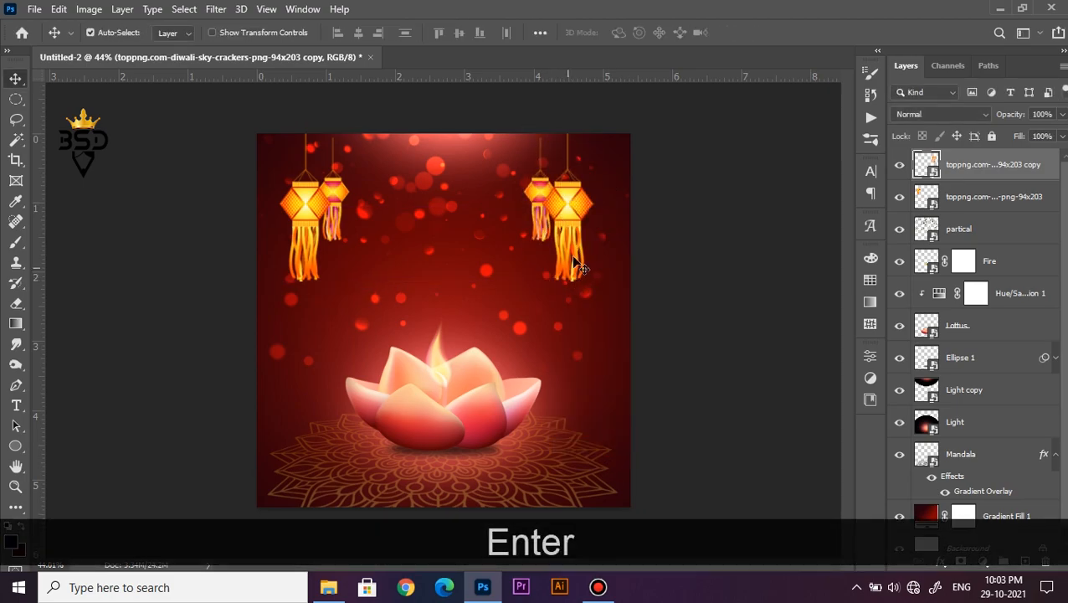
Add the text "Diwali" between the two lantern groups in black Picture of the Romantic Regular at 45 pt.
scroll(454, 216, up, 4)
drag(446, 226, 486, 299)
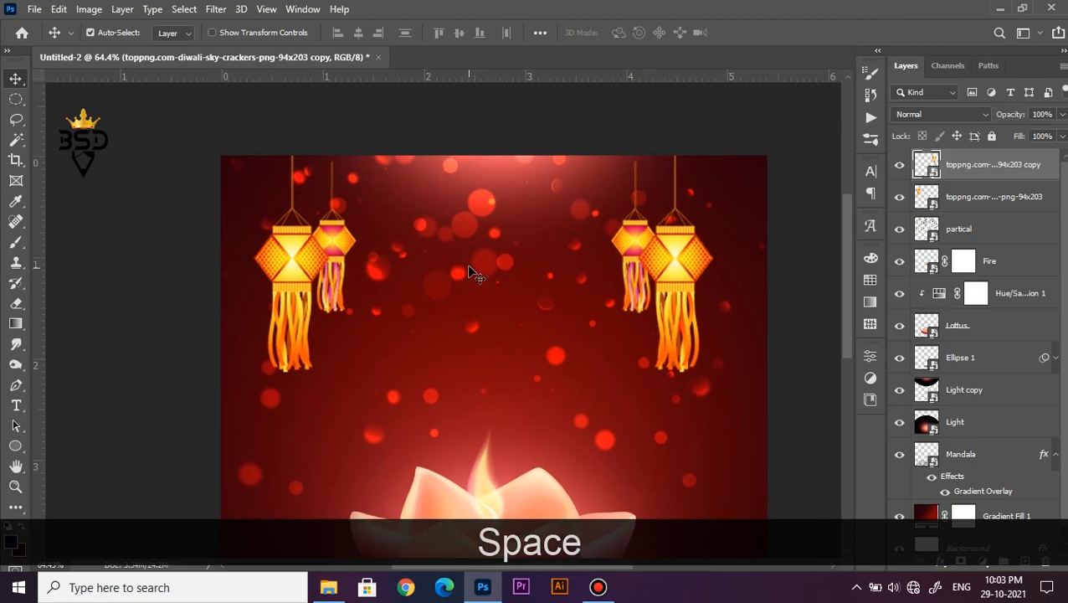
key(t)
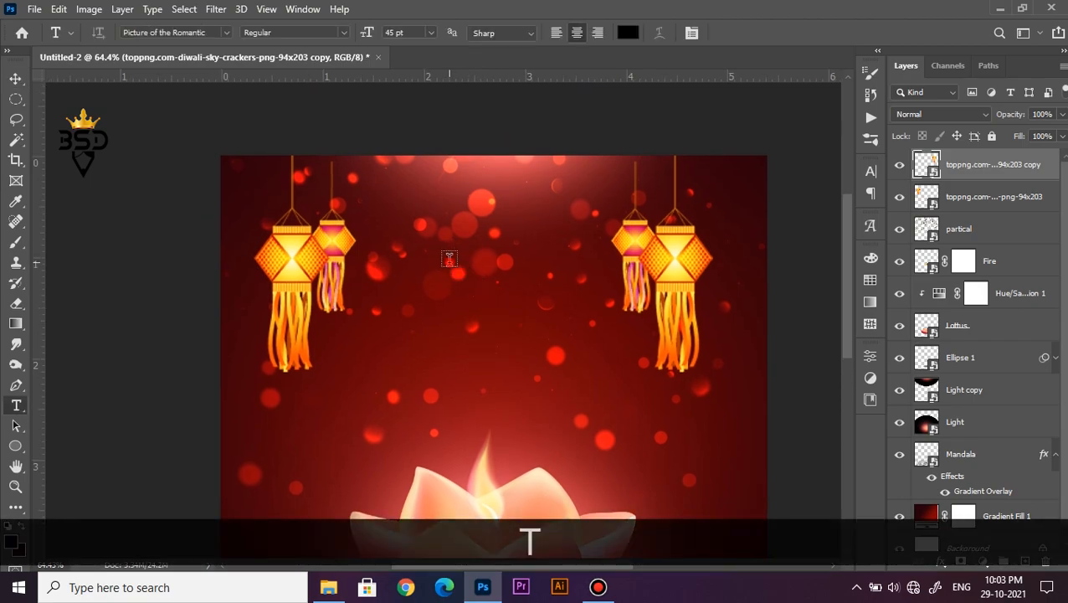
click(449, 259)
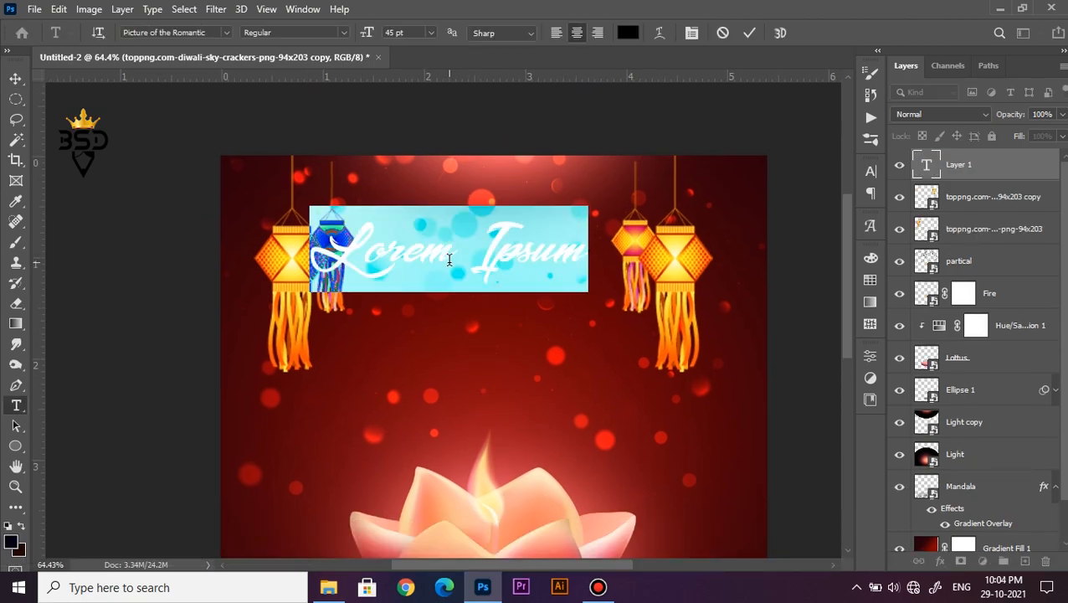
text(D)
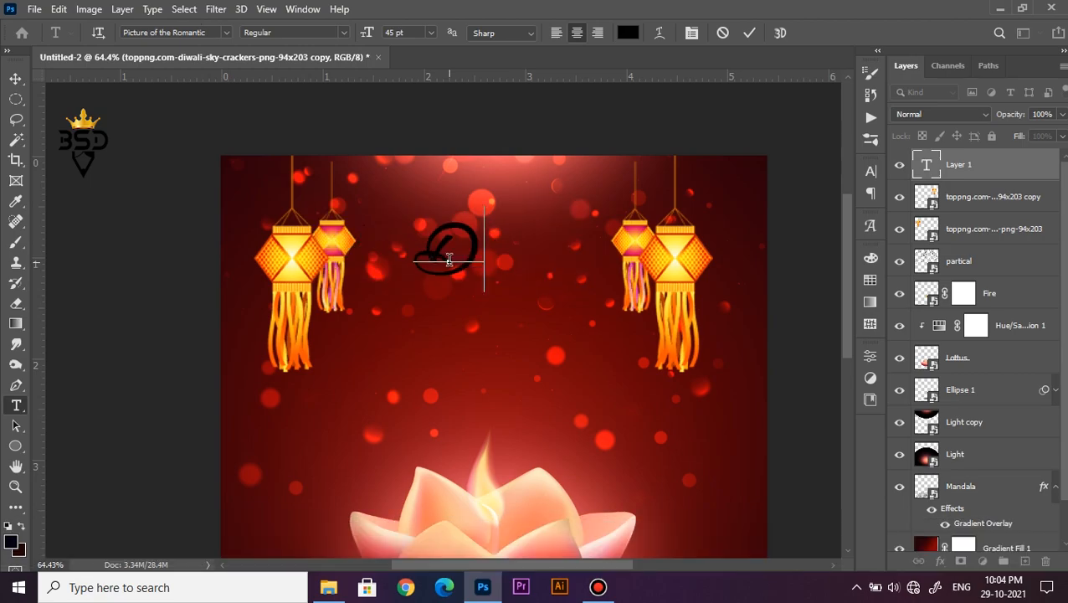
text(iwali)
Set the Diwali text's size to 57 pt and move it lower between the lanterns, above the flame.
key(ctrl+a)
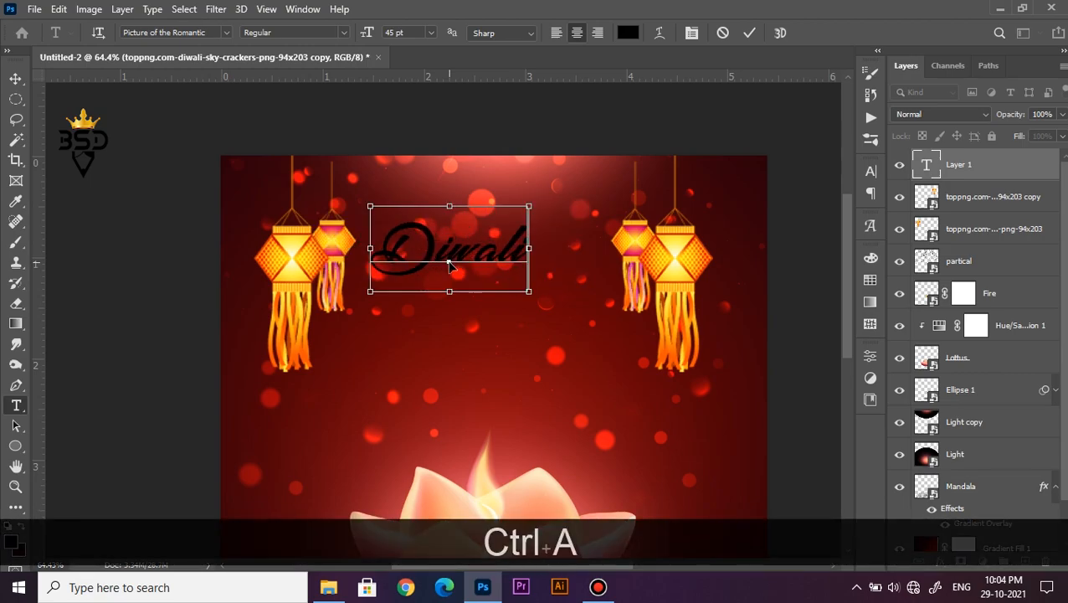
click(692, 32)
drag(693, 214, 712, 199)
click(749, 33)
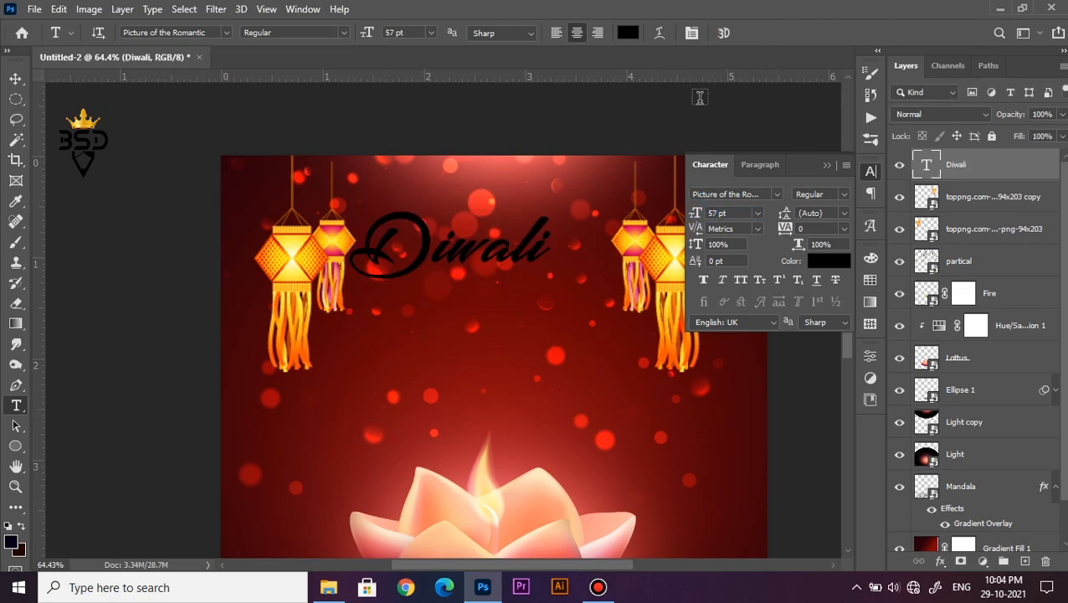
key(v)
drag(540, 240, 560, 304)
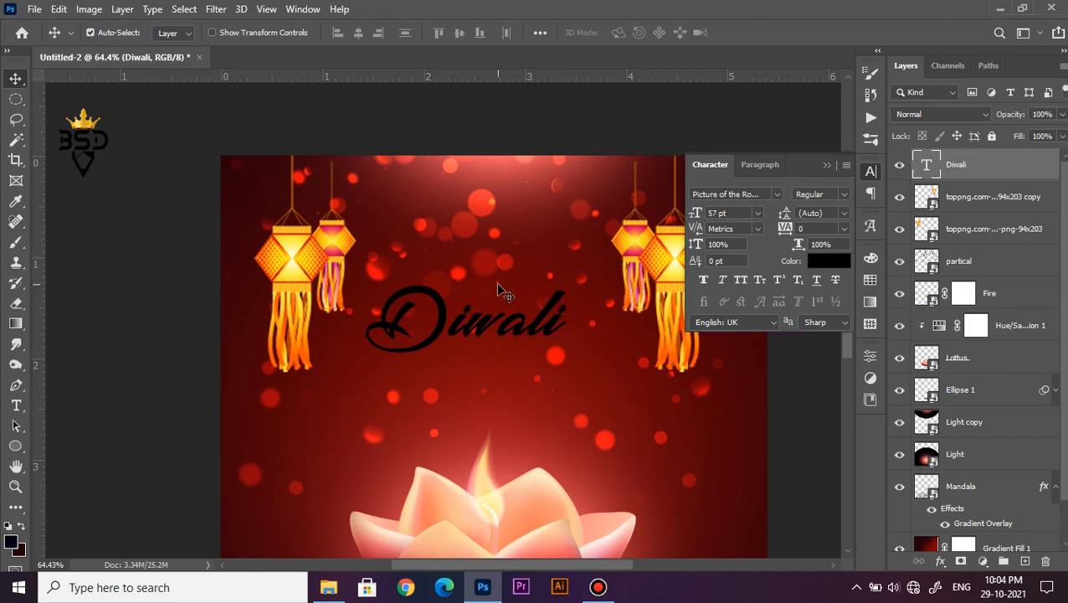
Add a separate text layer reading "happy" above the Diwali text and select all its characters.
key(t)
click(457, 230)
text(happy)
key(ctrl+a)
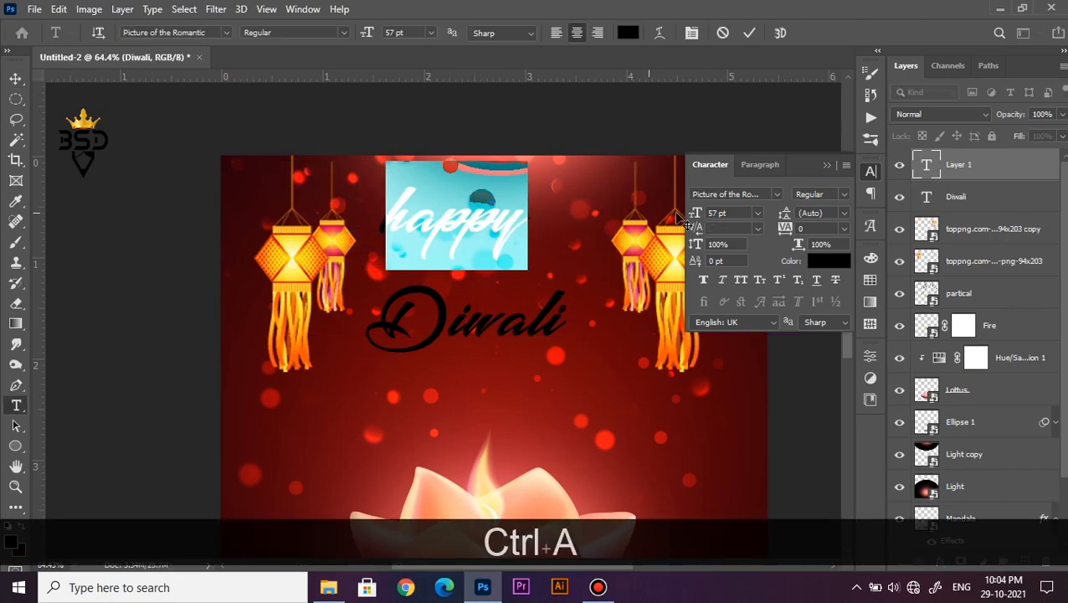
Format the happy text in Arial with All Caps and Faux Bold, at 21 pt with tracking 140.
click(776, 194)
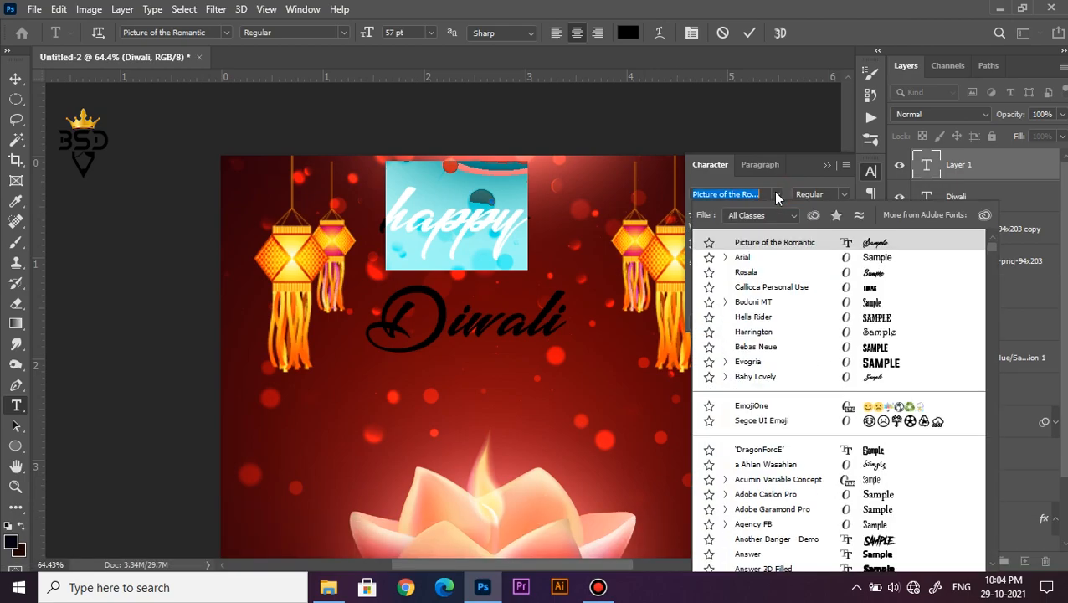
click(791, 257)
click(740, 280)
click(703, 278)
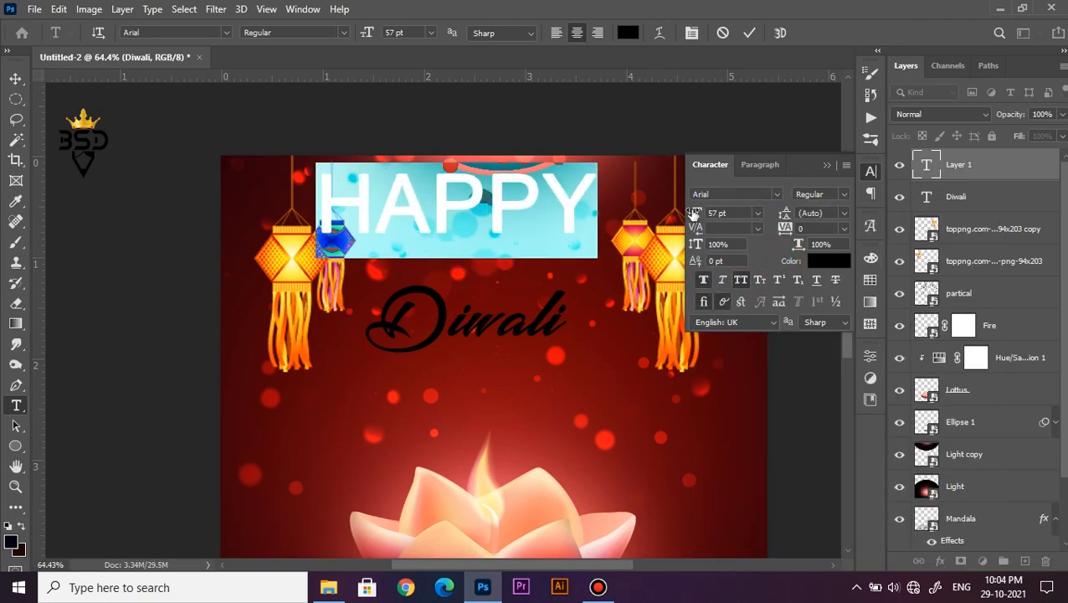
drag(688, 212, 663, 209)
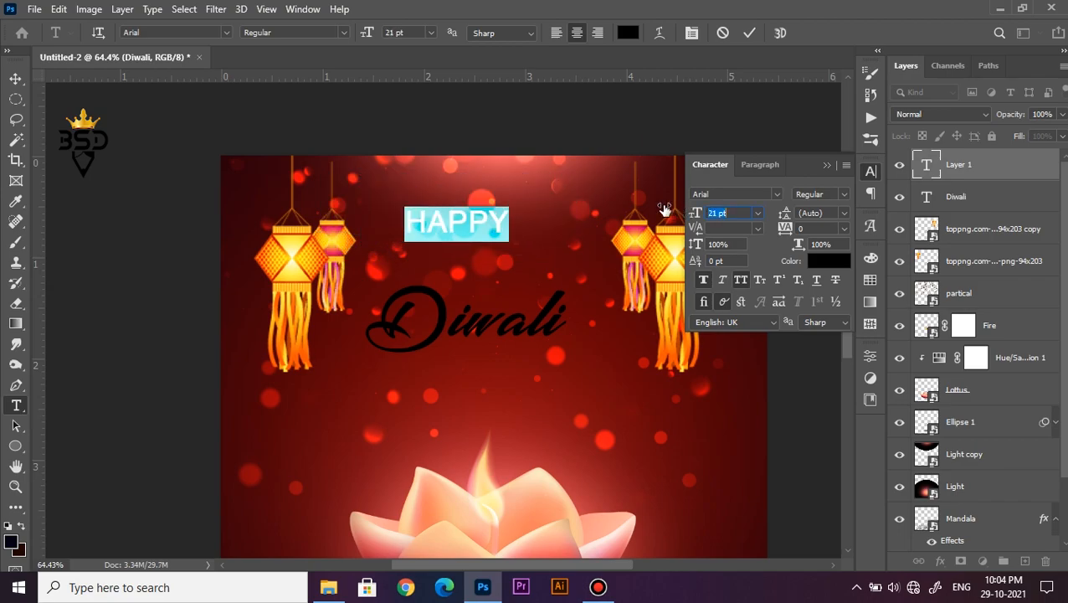
drag(777, 238, 791, 230)
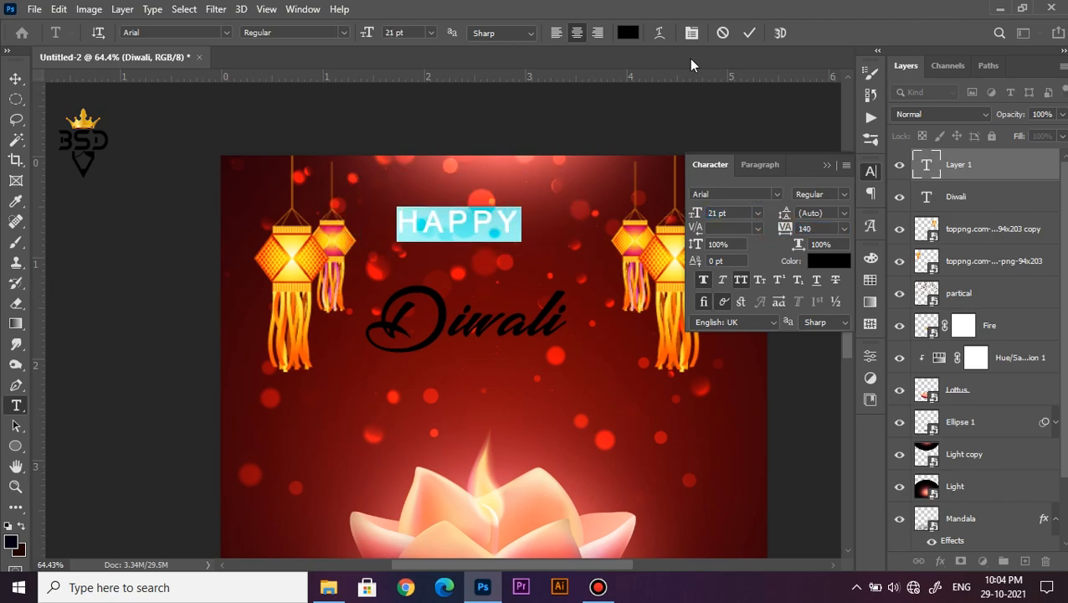
click(748, 36)
Scale the HAPPY text down to about 18.76 pt and move it directly above the "iwali" letters.
scroll(363, 279, down, 4)
scroll(419, 255, up, 2)
key(v)
scroll(437, 191, up, 3)
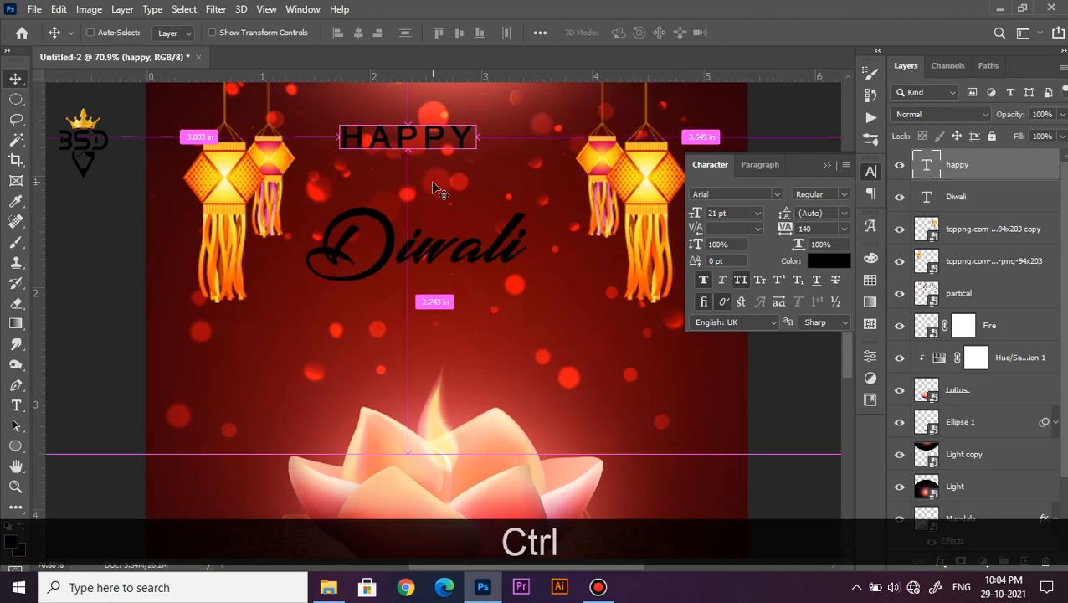
key(ctrl+t)
drag(456, 134, 515, 188)
key(Return)
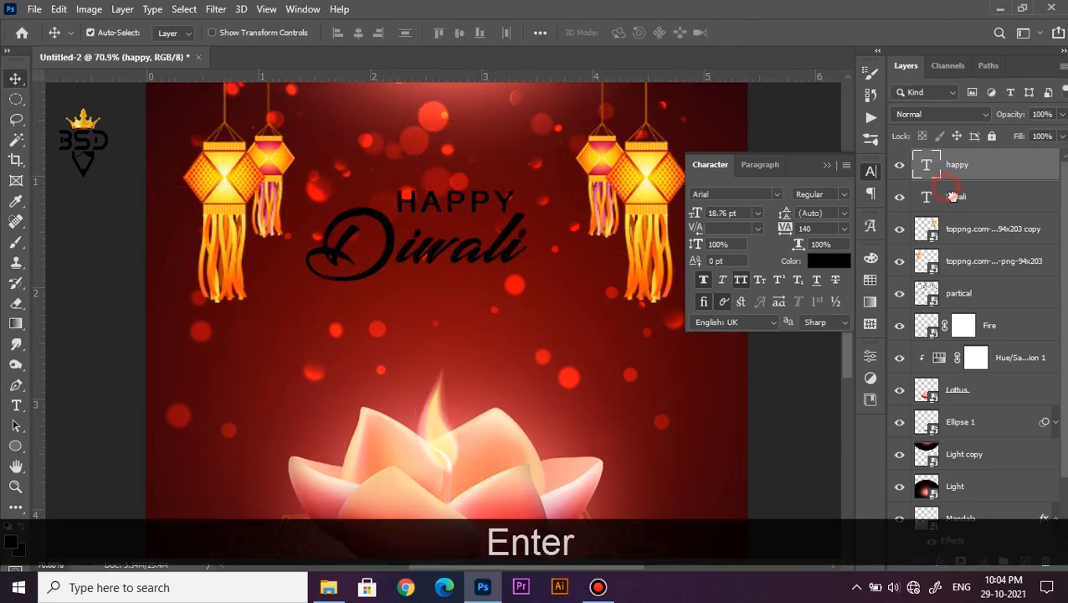
Scale the Diwali text up to about 68.98 pt and reposition it midway between the hanging lanterns.
click(952, 195)
scroll(453, 257, down, 1)
key(ctrl+t)
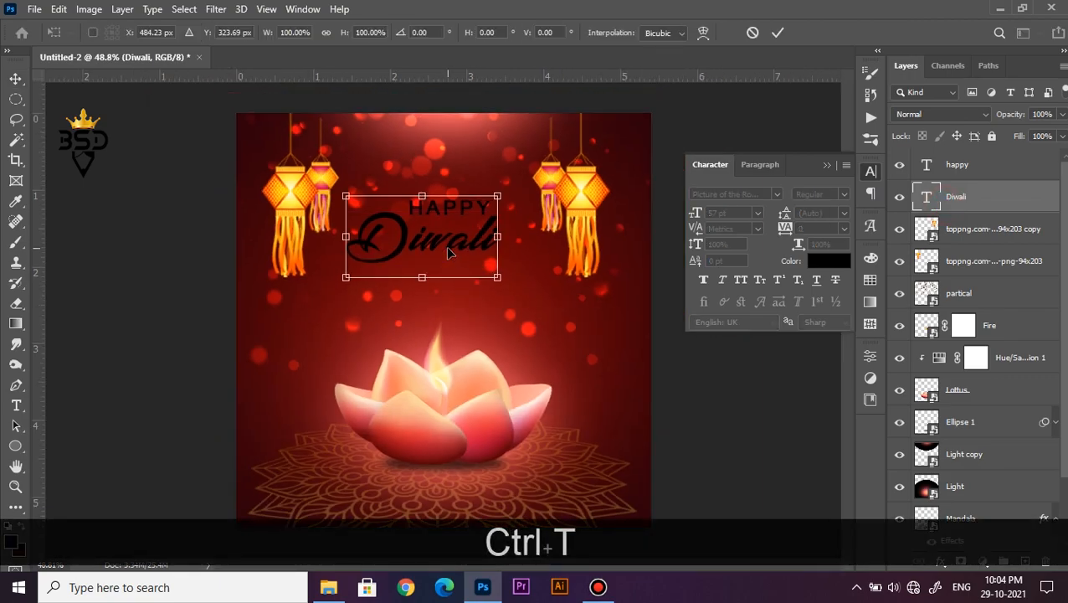
drag(498, 283, 514, 286)
drag(435, 251, 444, 250)
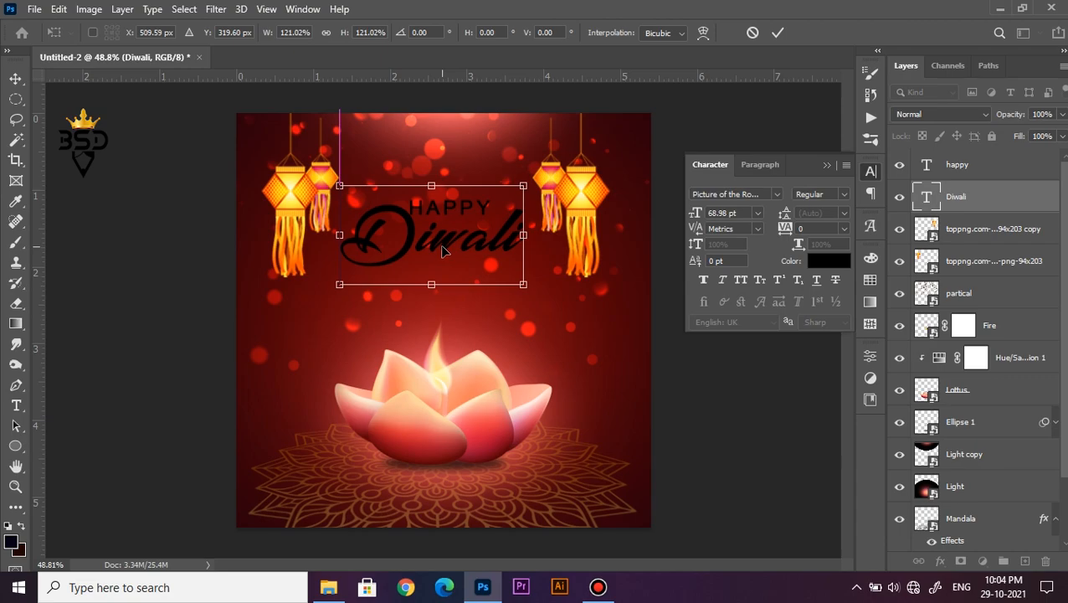
key(Left)
key(Left)
key(Left)
key(Left)
key(Return)
Add a linear gold Gradient Overlay to the Diwali text at 95% opacity, 90° angle and 125% scale.
scroll(440, 245, up, 1)
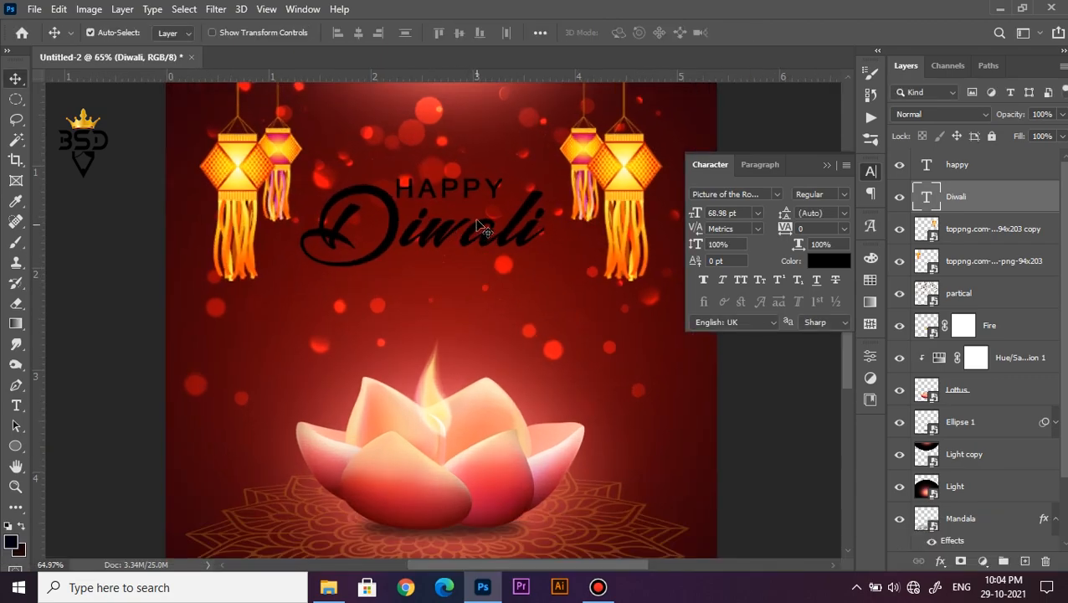
click(940, 565)
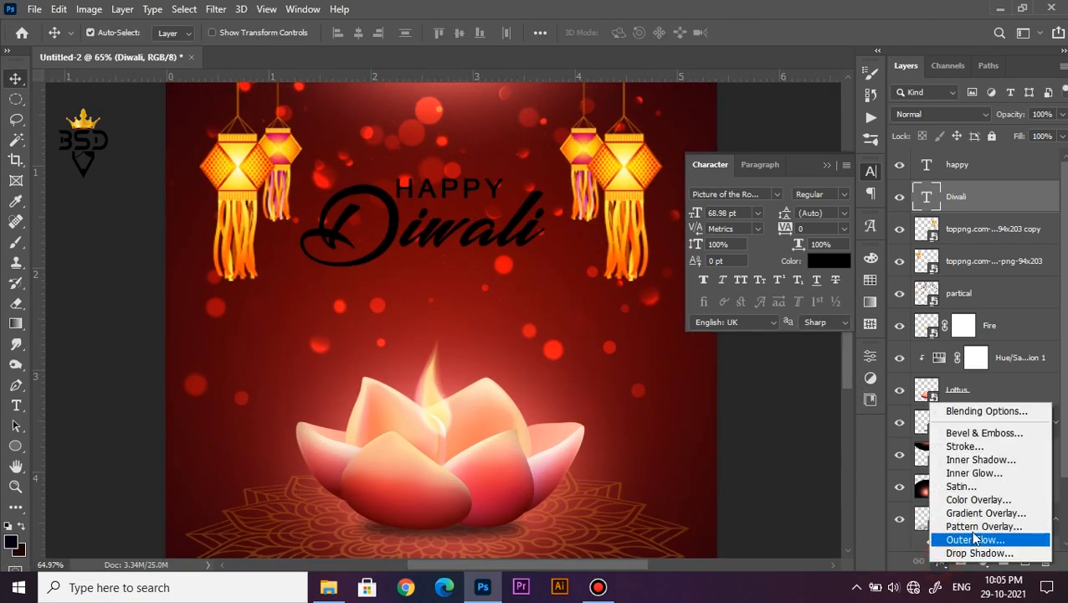
click(972, 510)
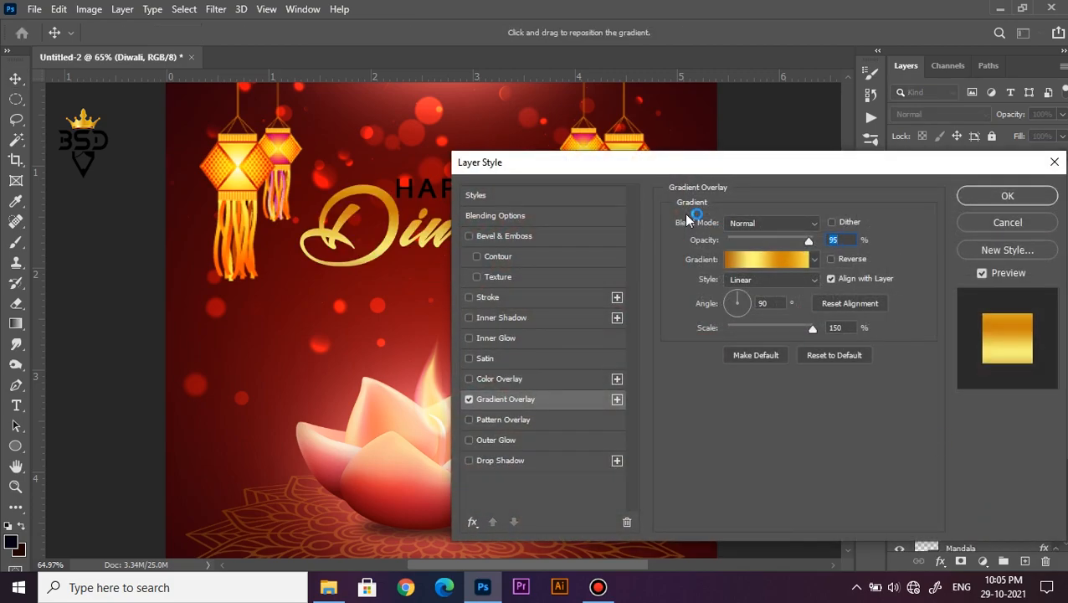
drag(652, 162, 672, 298)
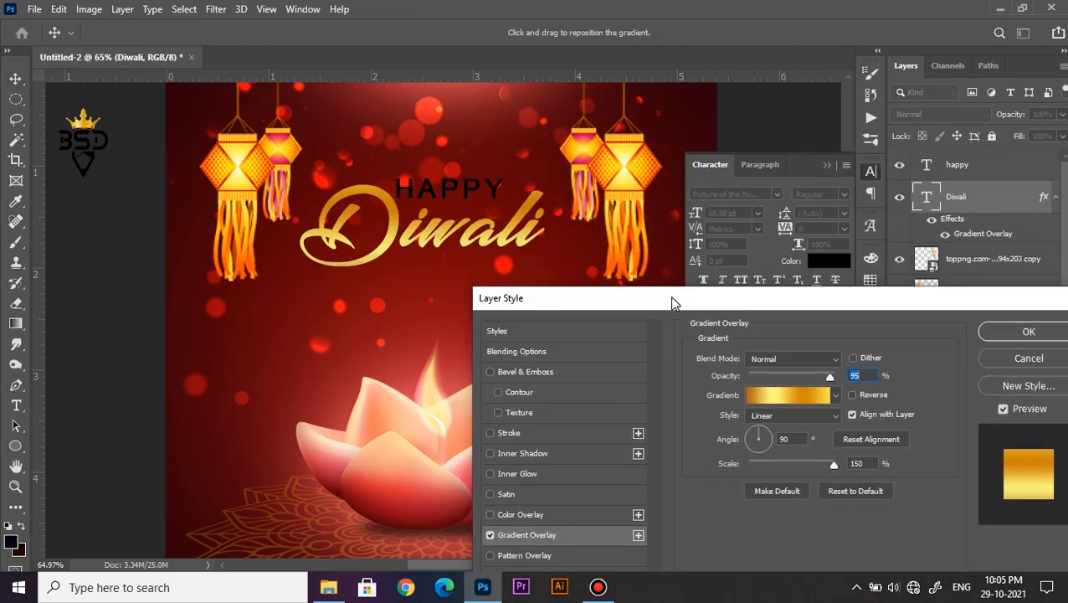
drag(824, 461, 819, 467)
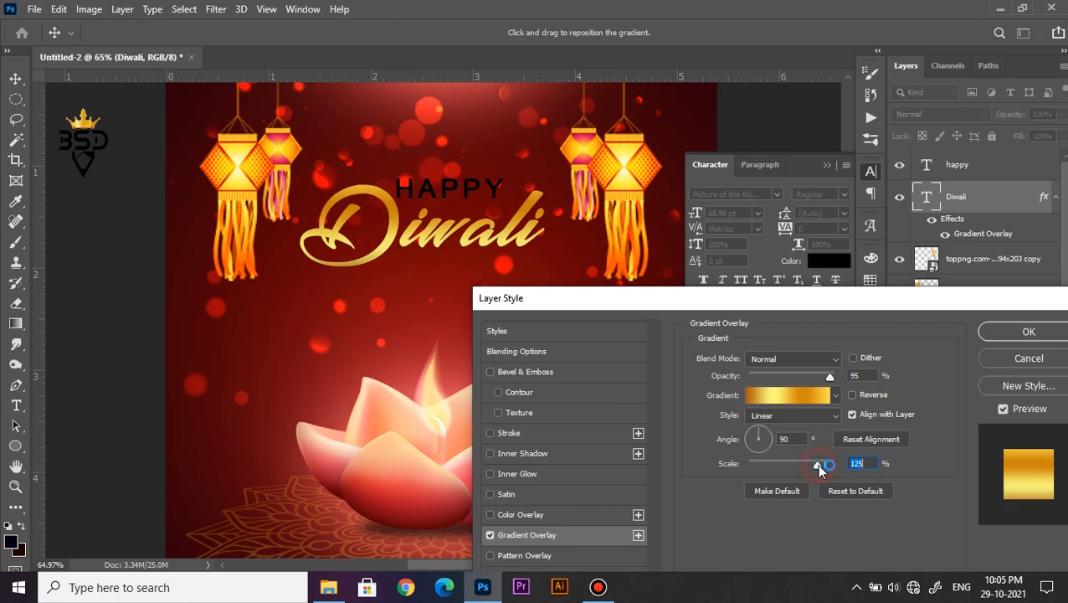
Add a black Multiply Drop Shadow to the Diwali text at 32% opacity, 90° angle, 5 px distance and 0 px size.
drag(620, 301, 713, 200)
click(615, 494)
drag(370, 196, 411, 245)
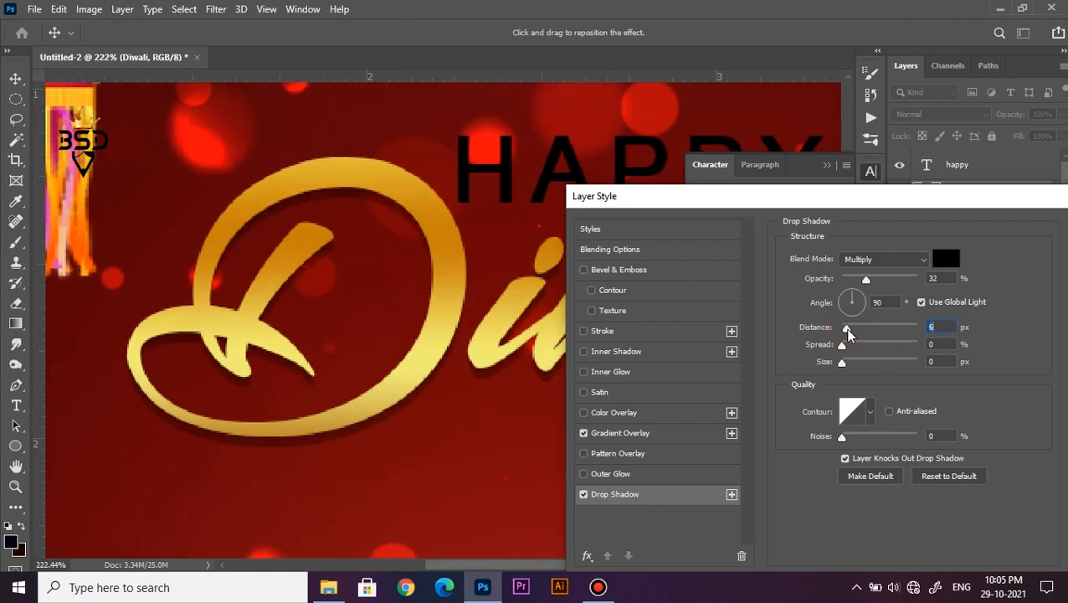
text(5)
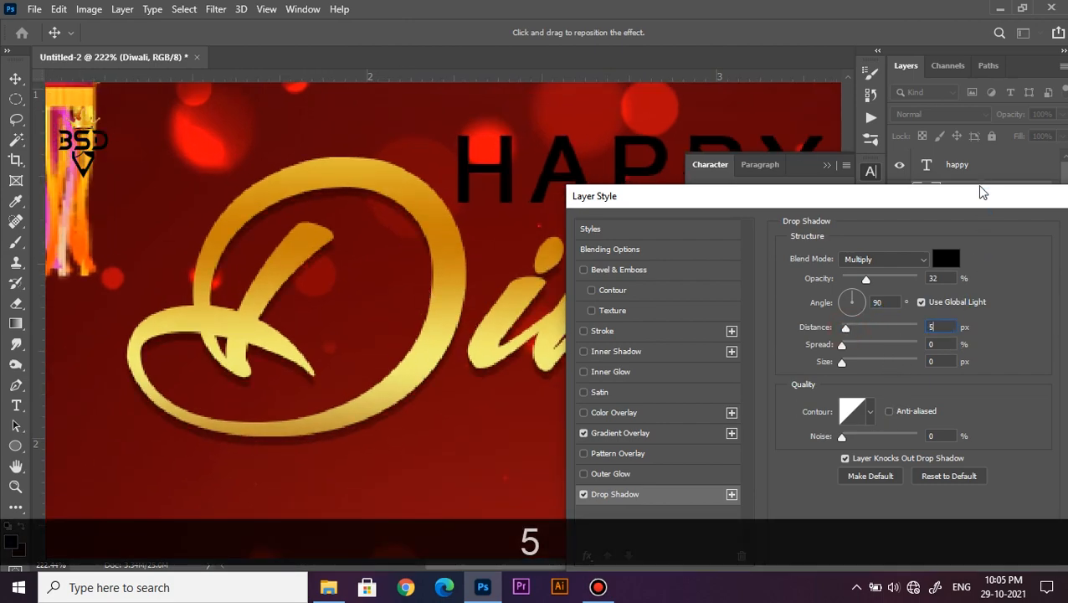
drag(979, 196, 699, 231)
click(816, 266)
Apply the gold Gradient Overlay to the HAPPY text with a subtle black Drop Shadow at 32% opacity, 90° angle and 0 px size.
click(963, 165)
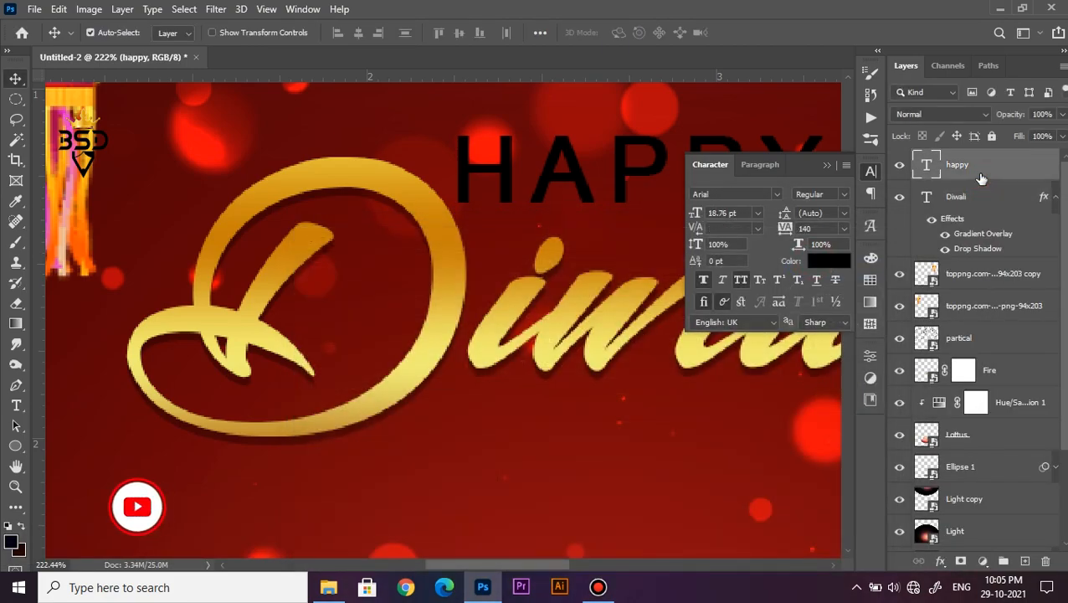
click(939, 560)
click(962, 516)
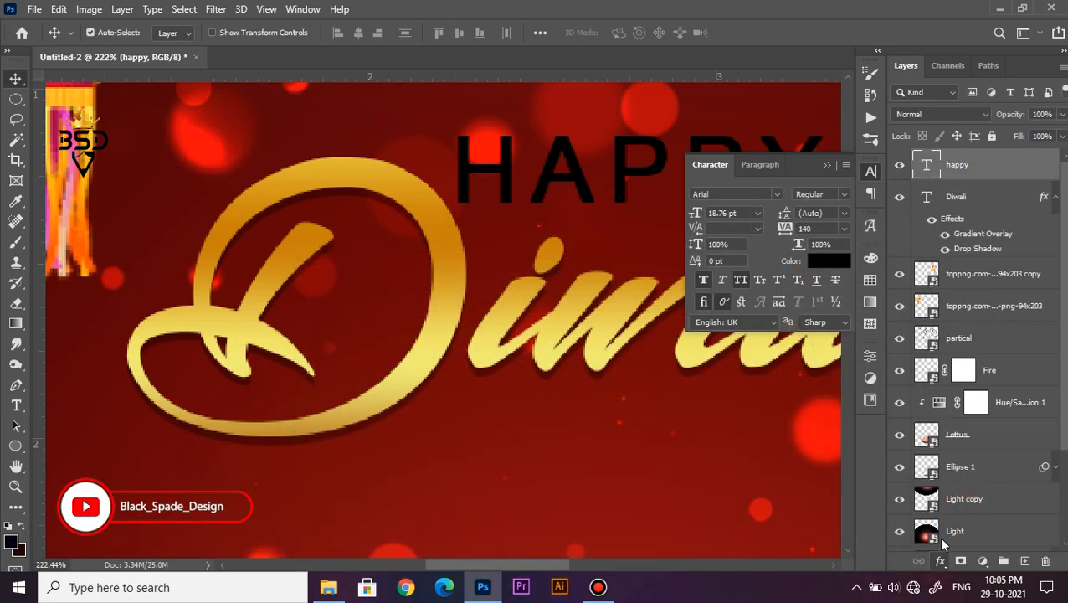
drag(503, 190, 766, 198)
click(607, 485)
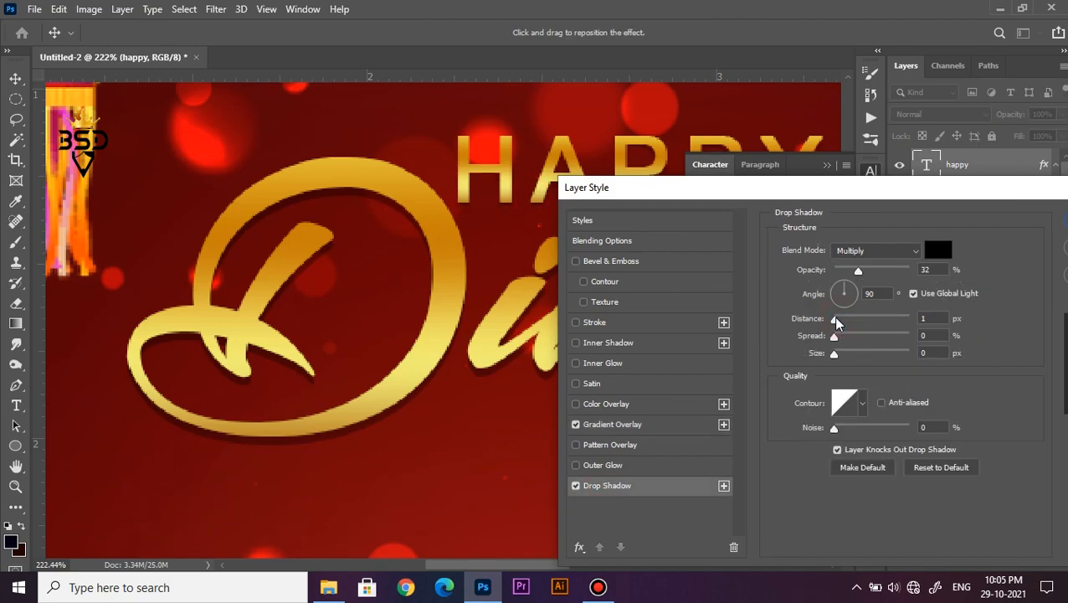
drag(838, 323, 840, 324)
drag(997, 191, 751, 234)
click(861, 268)
Select the happy and Diwali text layers together and nudge them slightly upward between the lanterns.
scroll(607, 271, down, 6)
scroll(609, 274, down, 5)
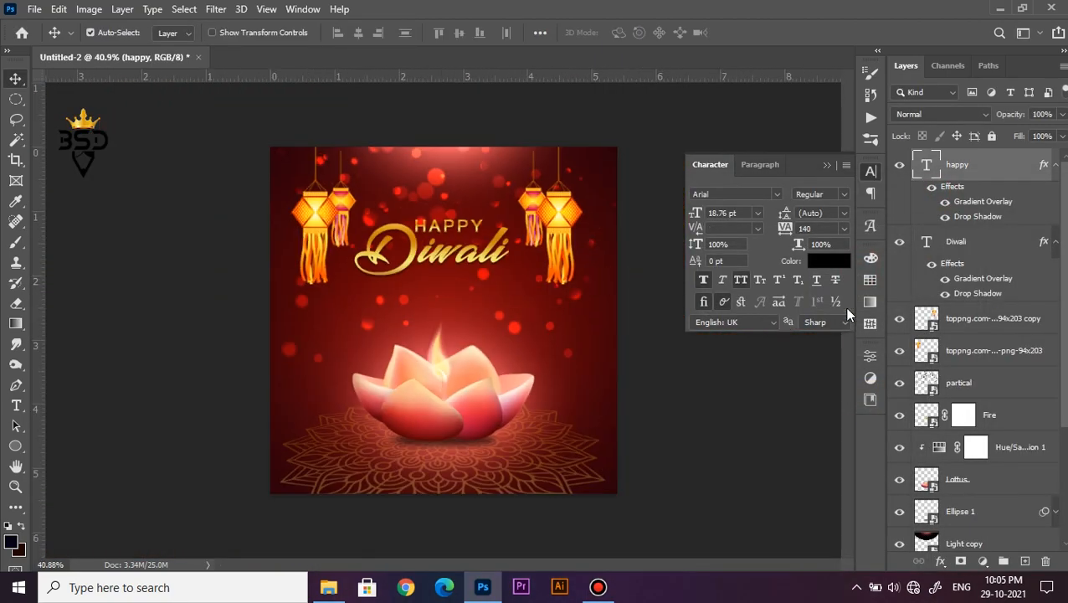
ctrl+click(963, 243)
key(Up)
key(Up)
key(Up)
key(Up)
key(Up)
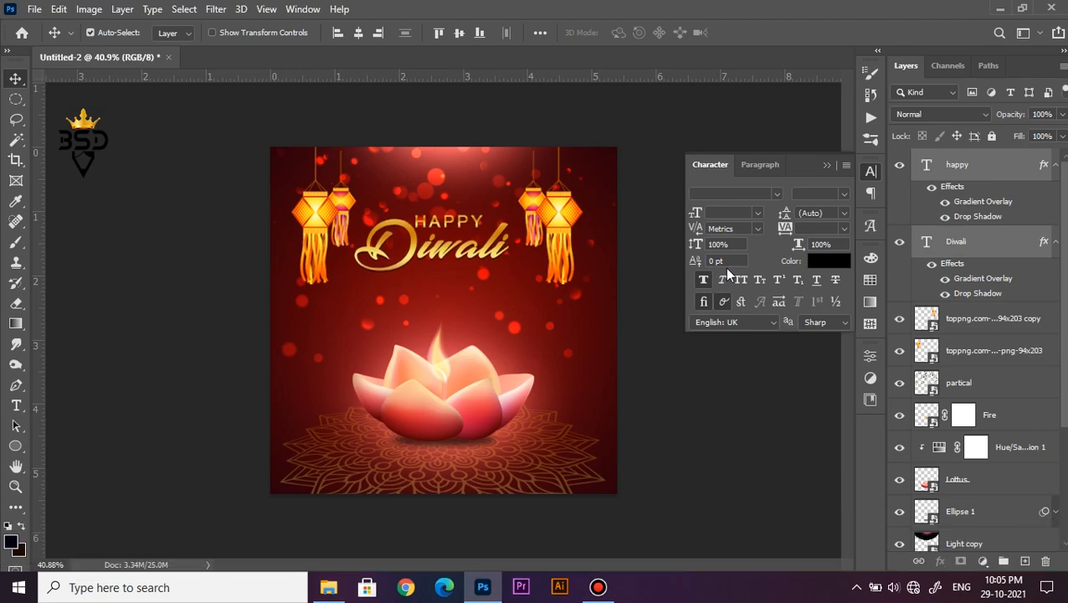
key(Up)
key(Up)
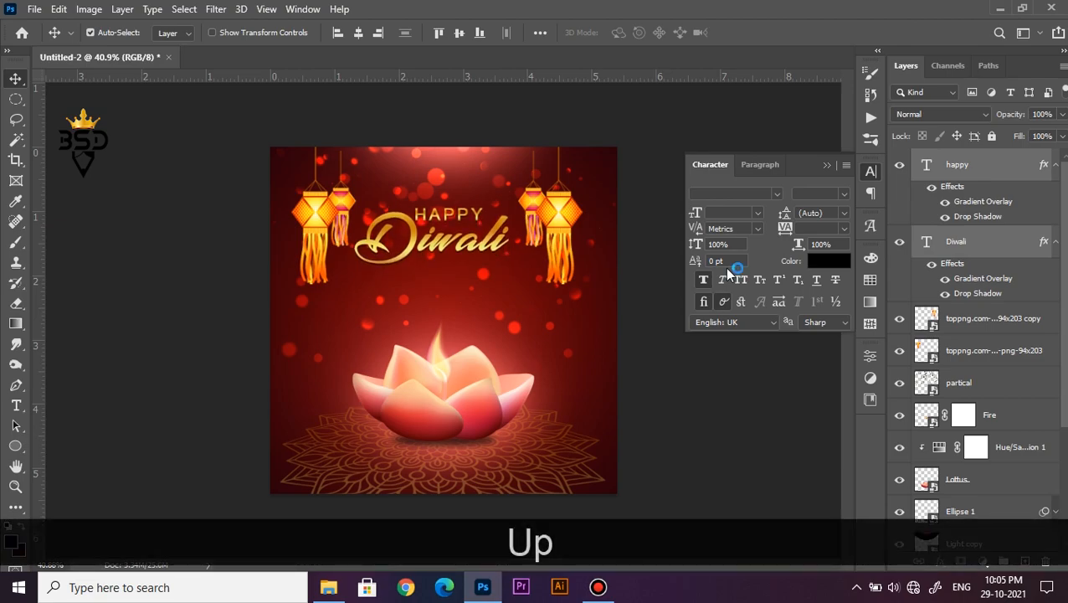
key(Up)
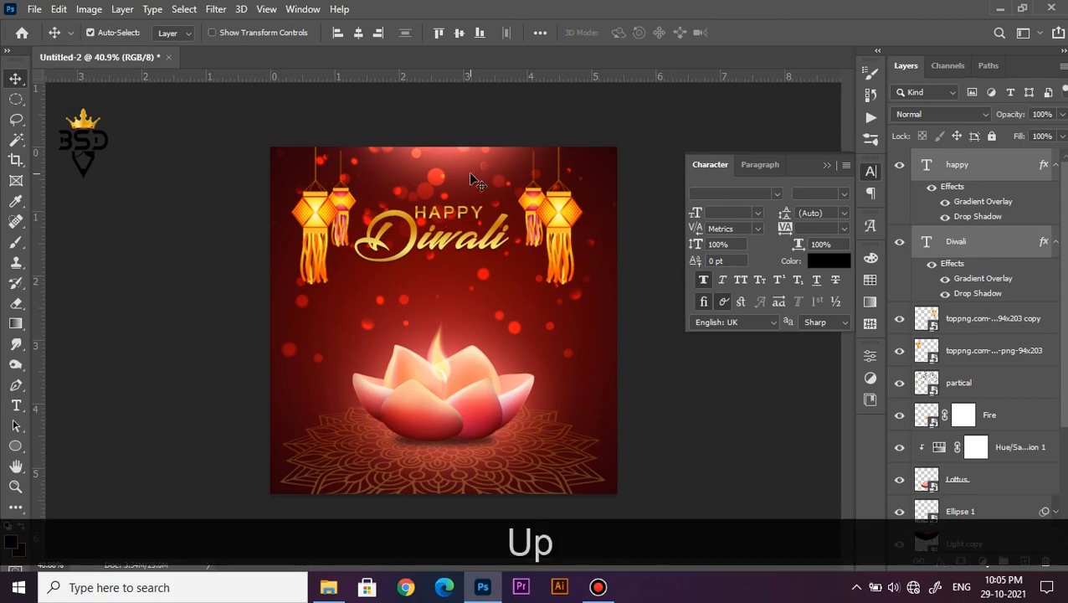
Collapse the character settings and fit the whole design on screen to examine the overall composition.
scroll(422, 206, down, 1)
click(823, 165)
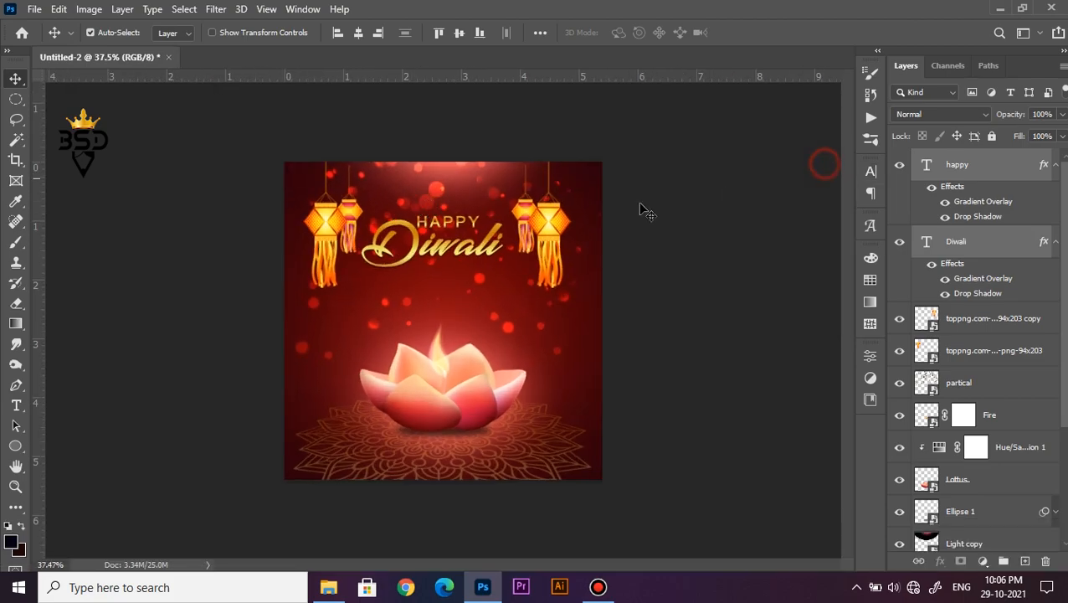
scroll(441, 238, down, 1)
scroll(441, 239, up, 1)
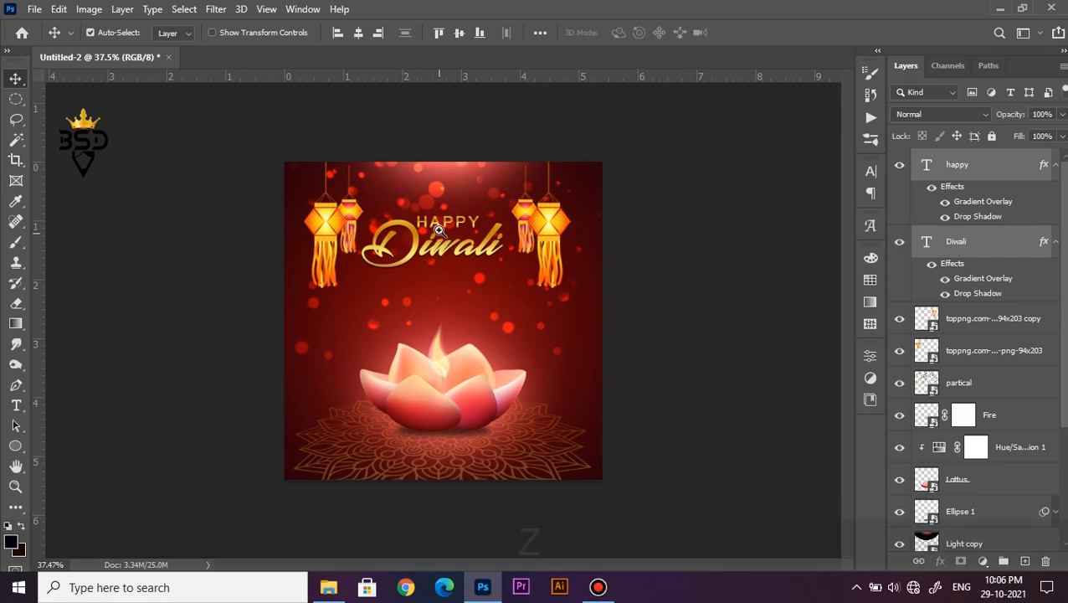
key(z)
right_click(446, 208)
click(473, 212)
key(v)
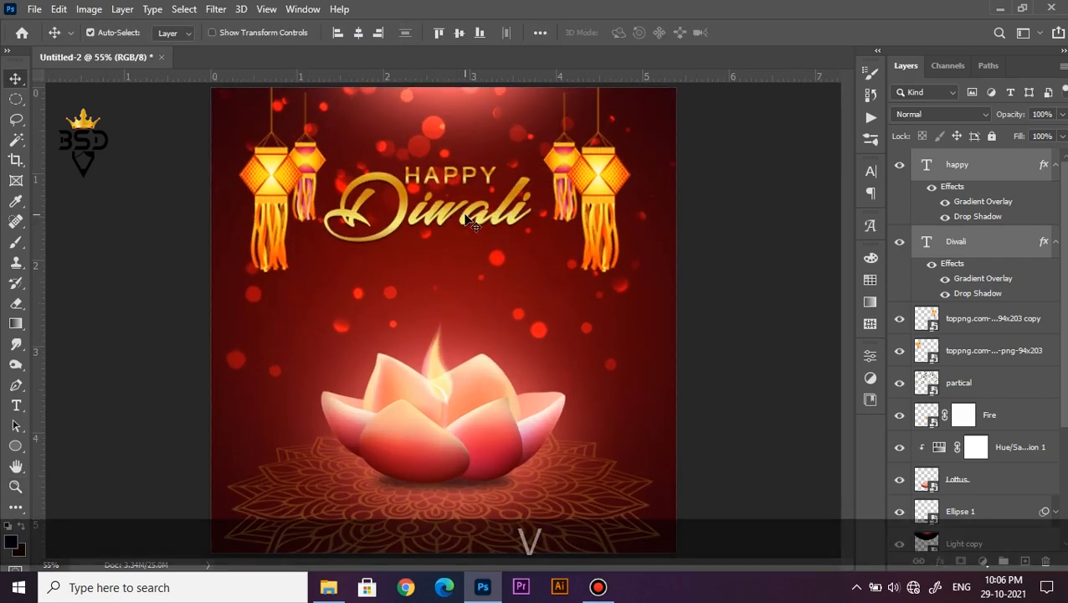